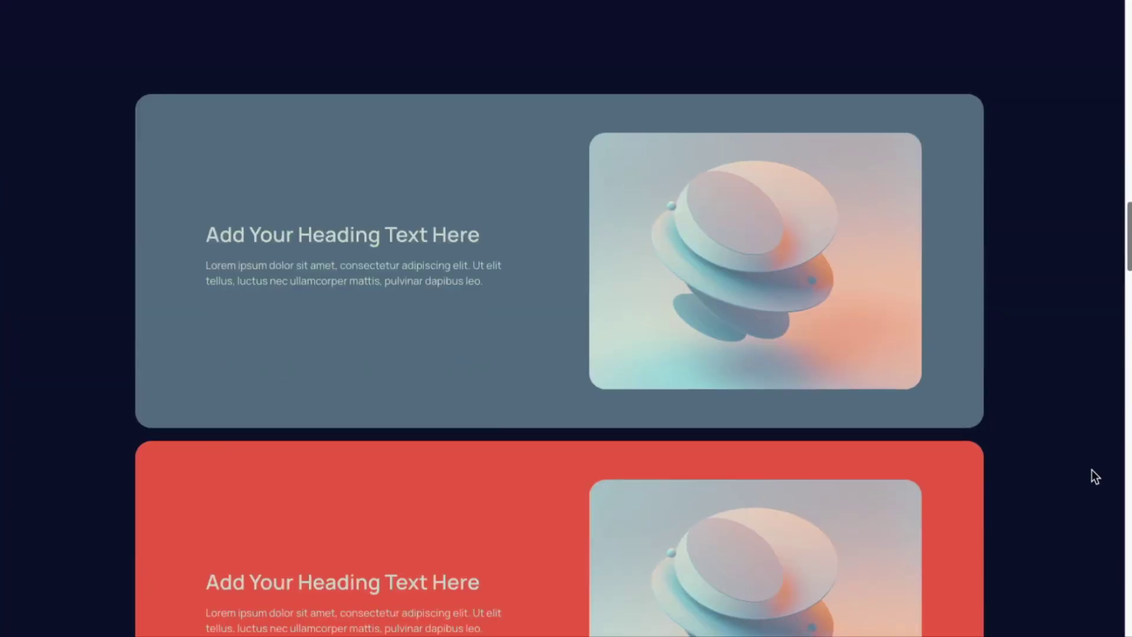
Step: Select the blue card's container and show its Advanced settings: z-index 3, CSS class 'cont'
scroll(1091, 469, down, 1)
scroll(1091, 469, down, 4)
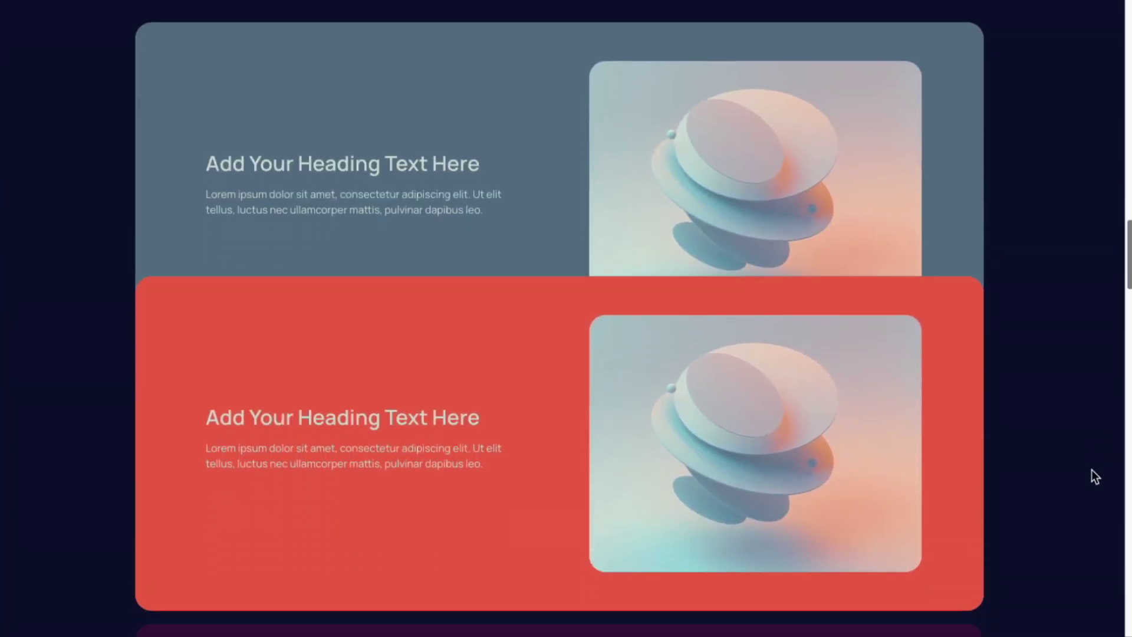
scroll(1091, 469, down, 6)
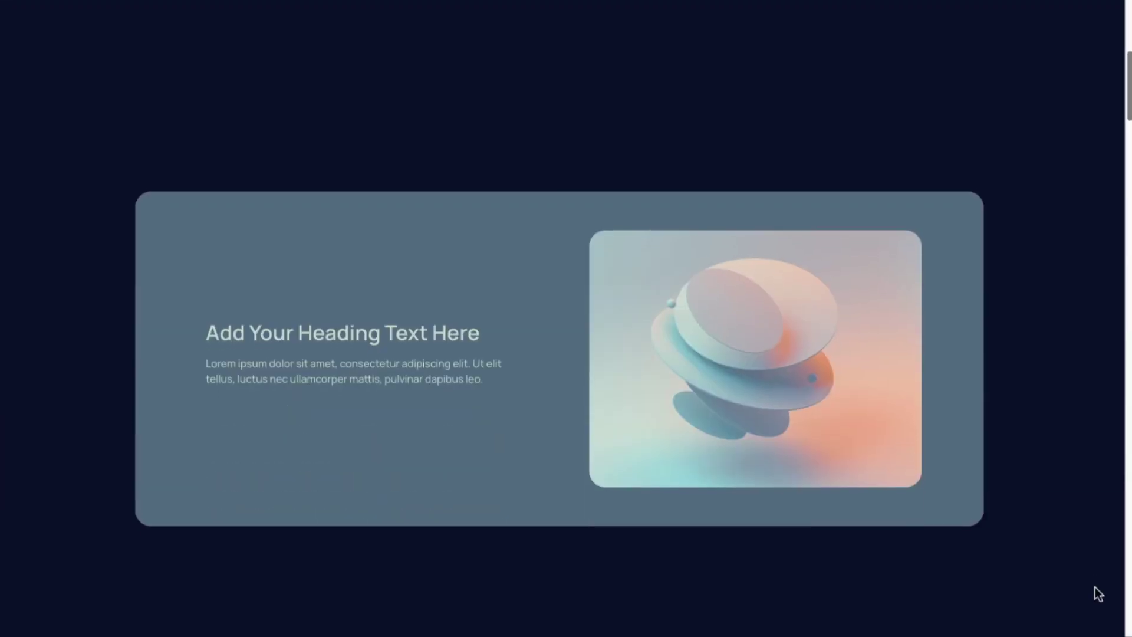
scroll(1093, 586, down, 2)
scroll(1093, 586, down, 5)
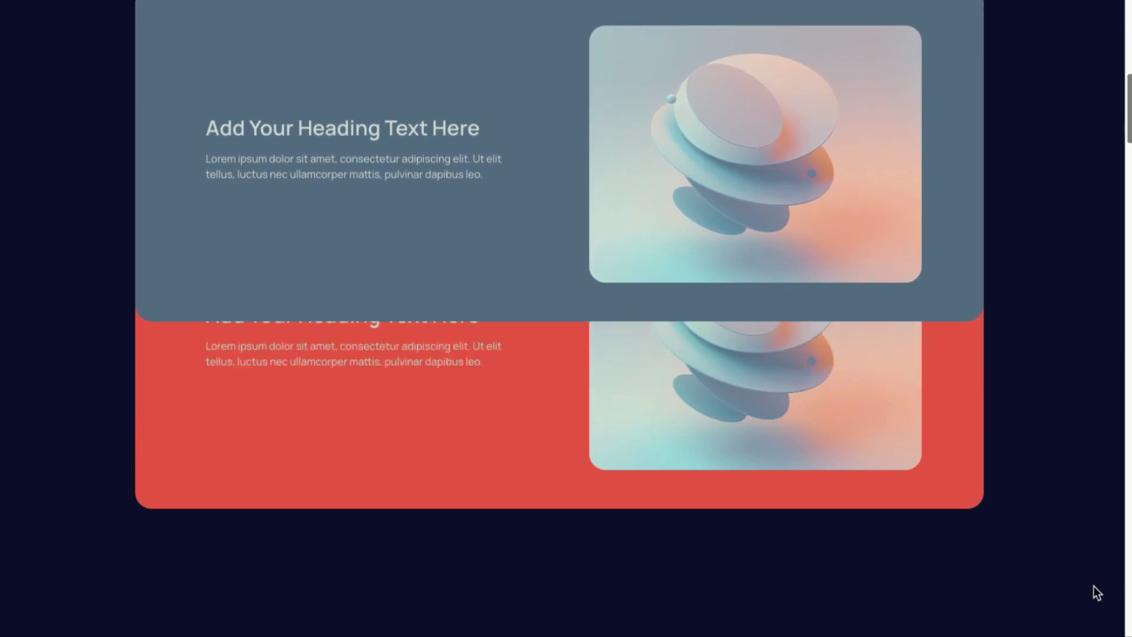
scroll(1094, 586, down, 5)
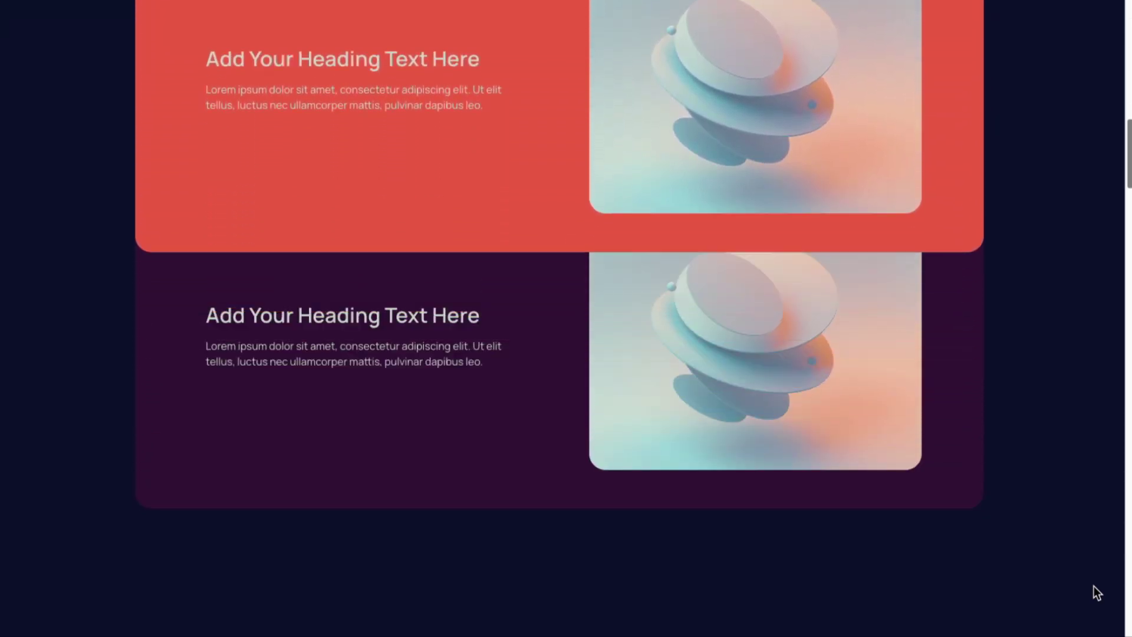
scroll(1094, 586, down, 5)
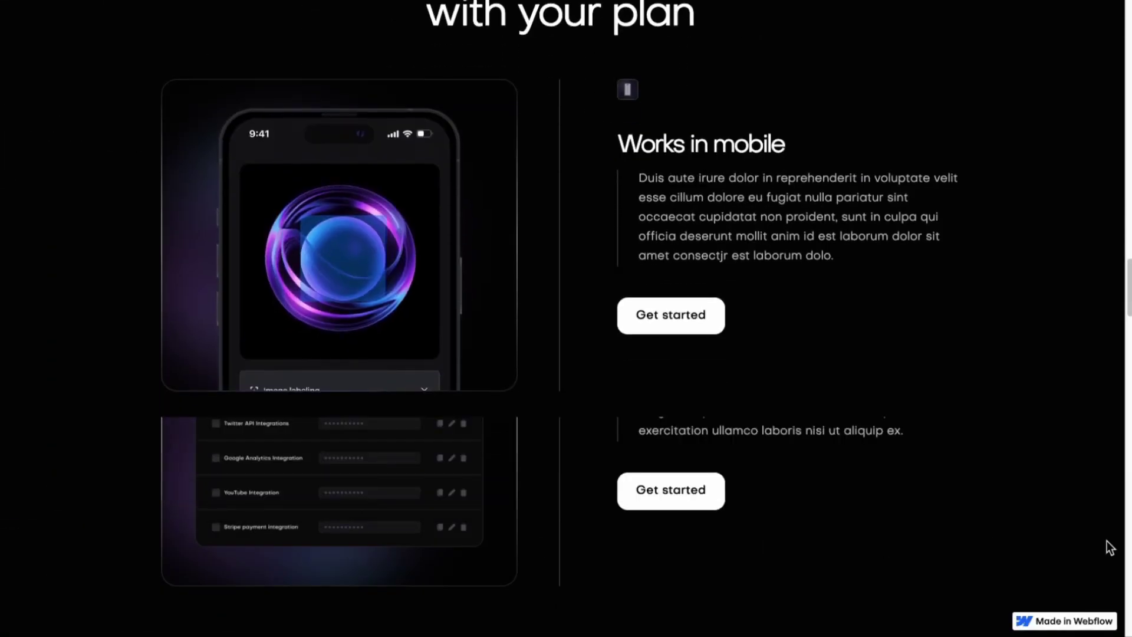
scroll(1110, 547, down, 7)
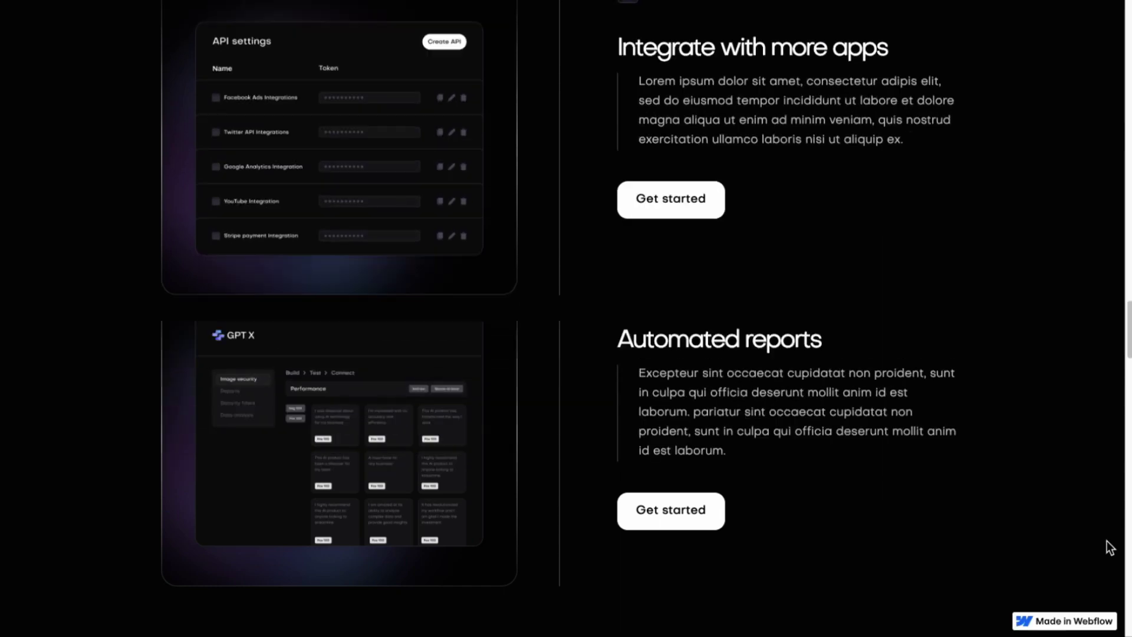
scroll(1110, 547, down, 5)
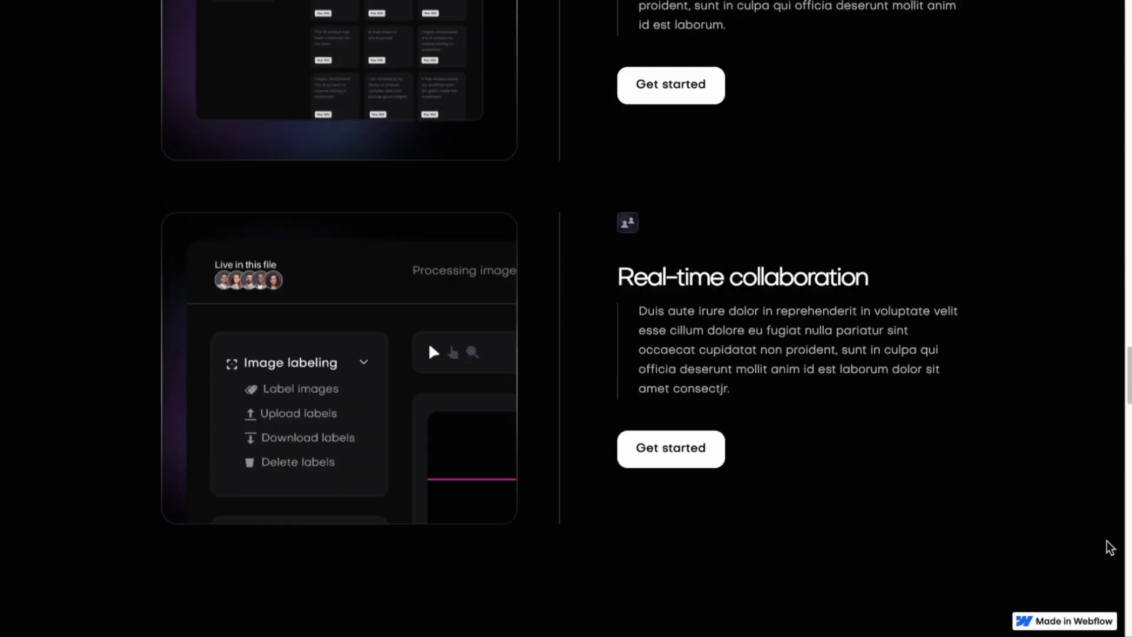
scroll(1108, 546, down, 2)
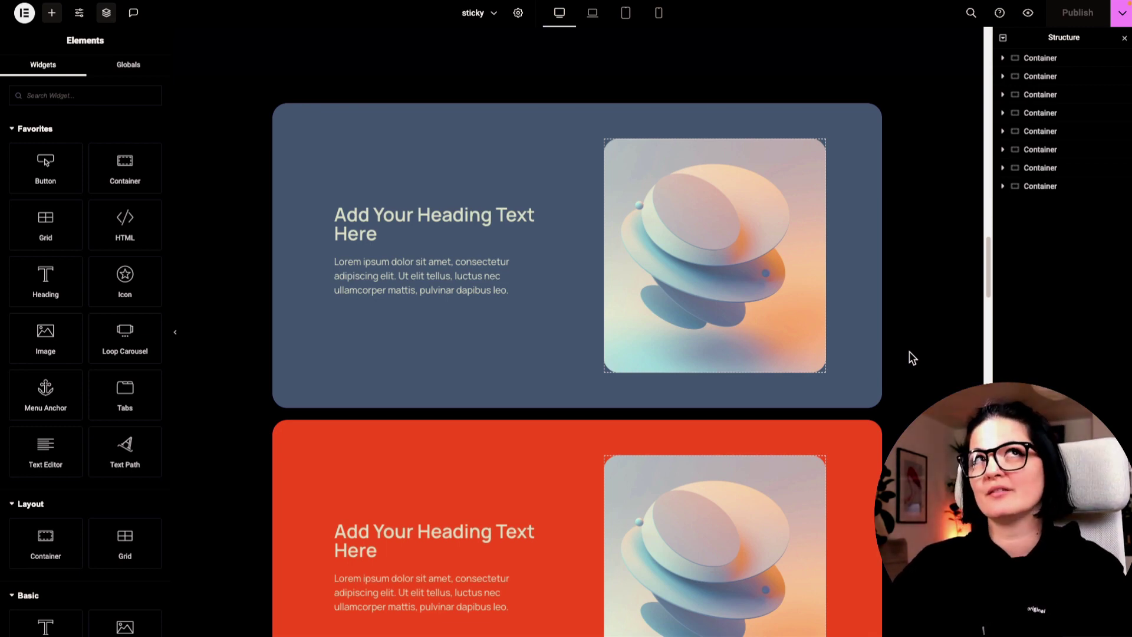
scroll(911, 357, down, 2)
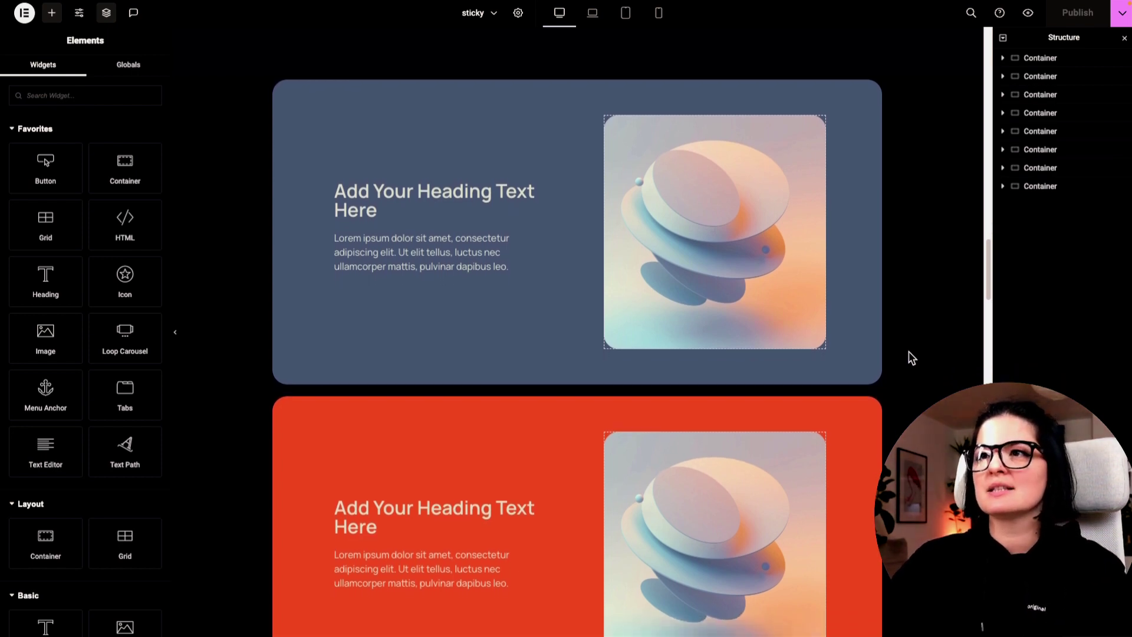
scroll(911, 357, down, 5)
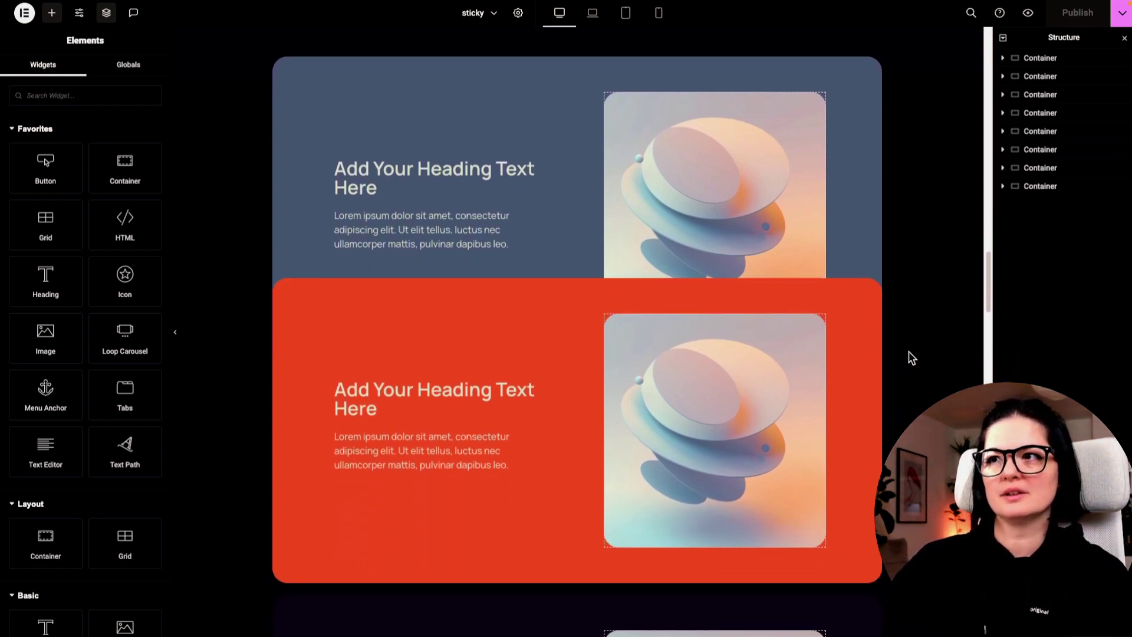
scroll(912, 357, down, 5)
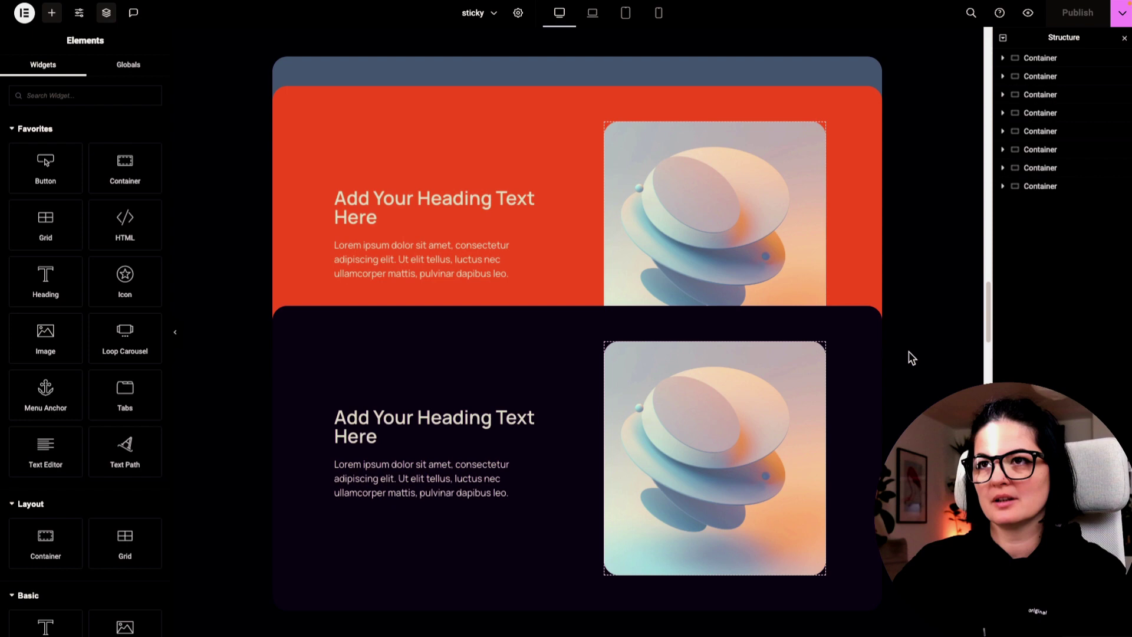
scroll(911, 357, down, 5)
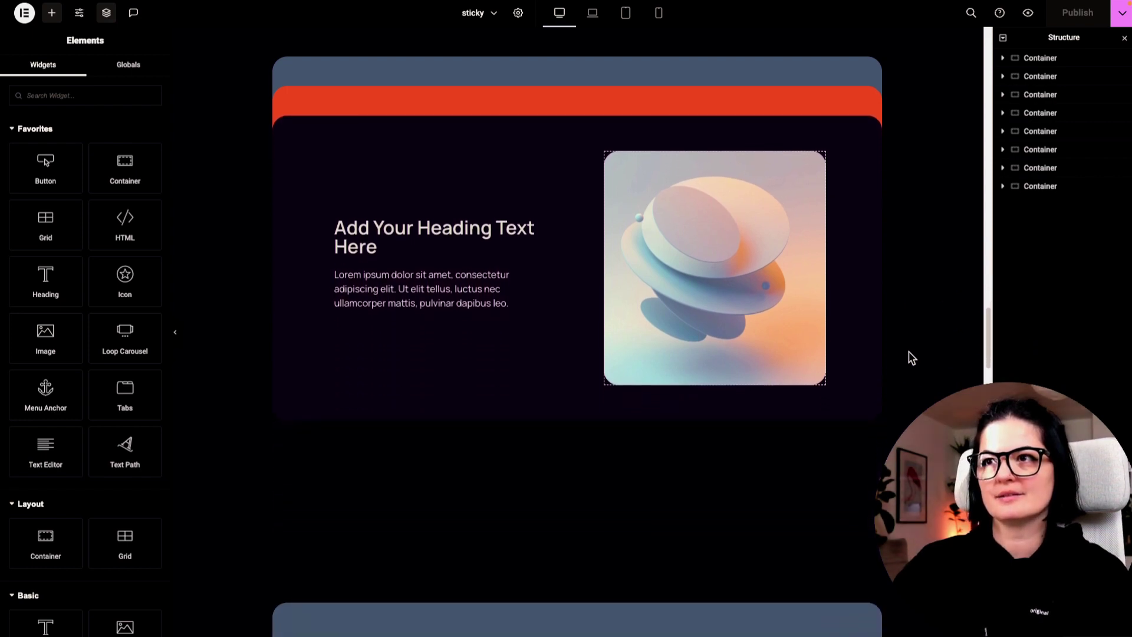
scroll(911, 357, down, 5)
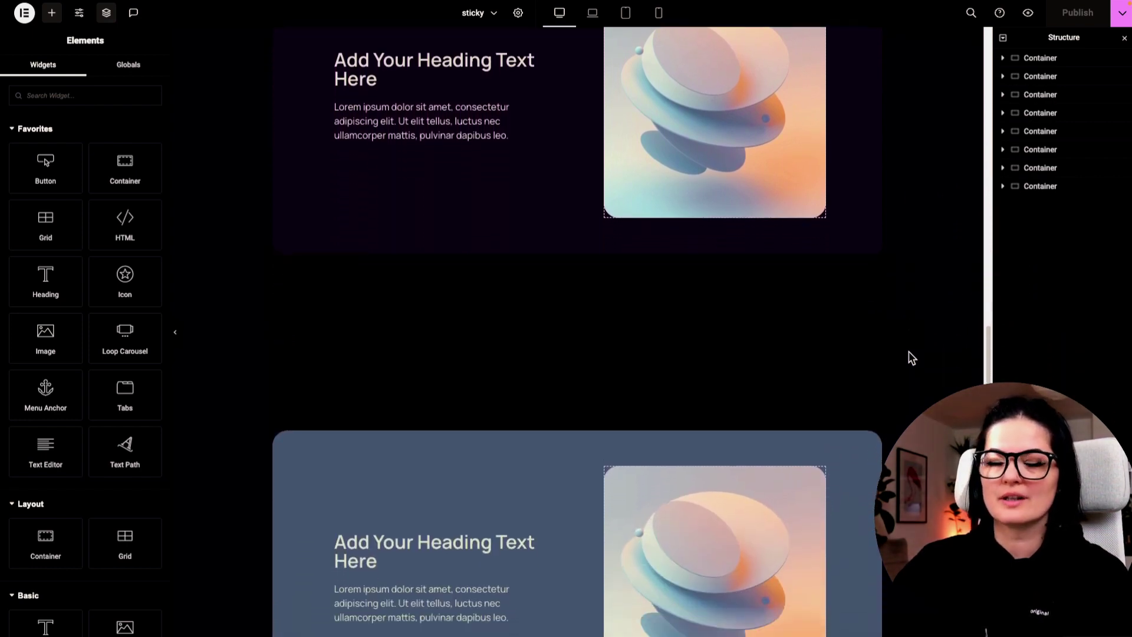
scroll(912, 357, down, 5)
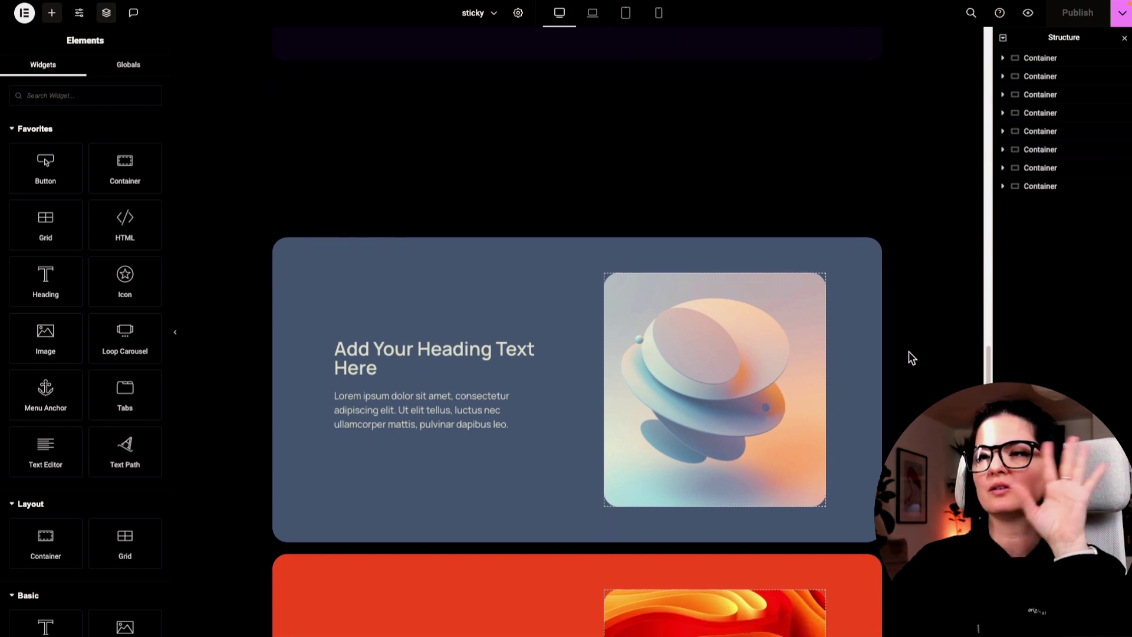
scroll(912, 358, down, 5)
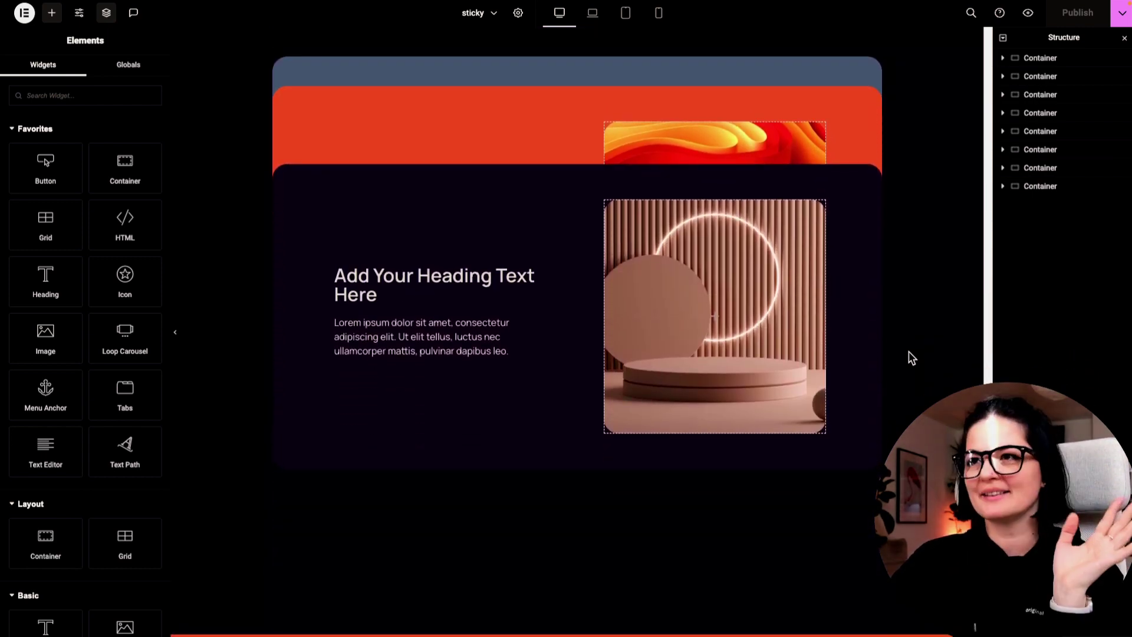
scroll(911, 357, down, 5)
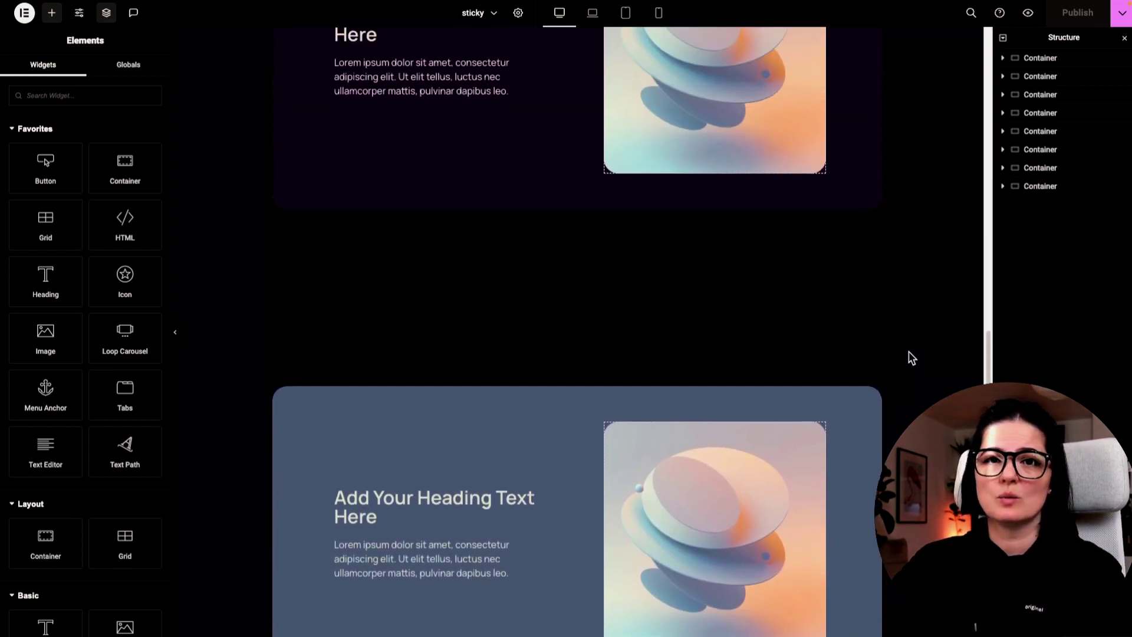
scroll(911, 357, up, 5)
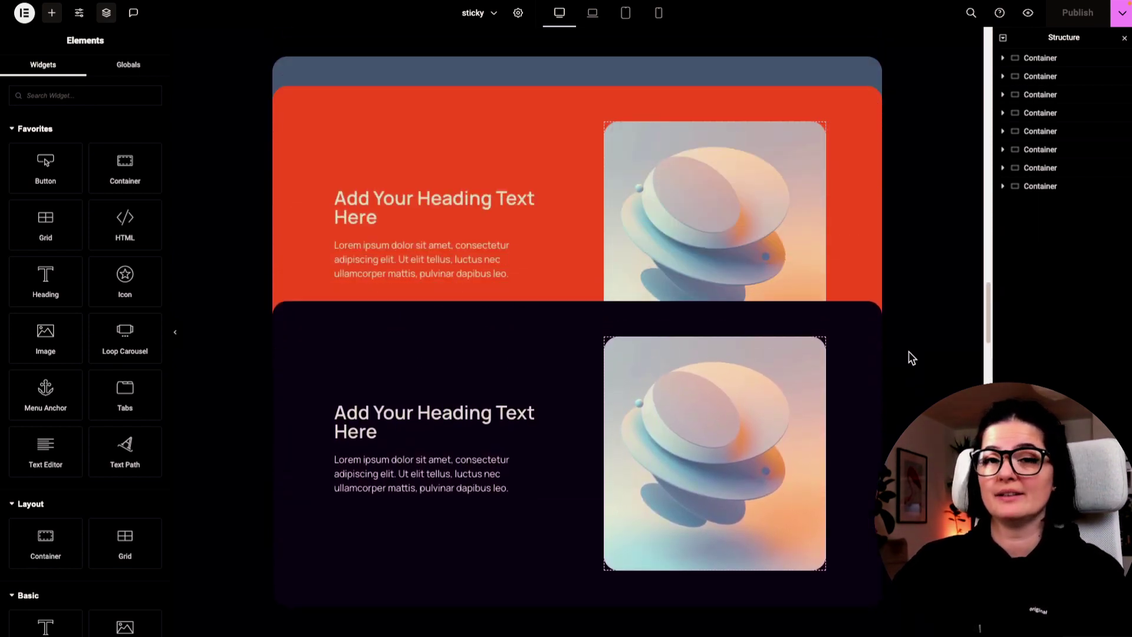
scroll(911, 357, up, 5)
scroll(911, 358, down, 5)
scroll(912, 358, up, 3)
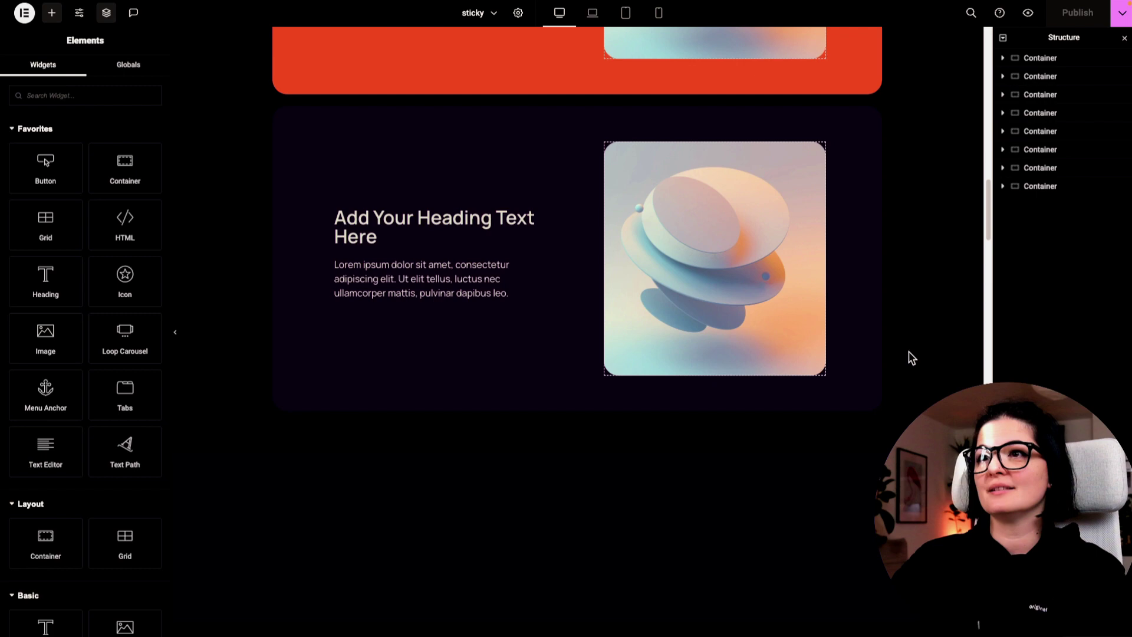
scroll(912, 357, up, 5)
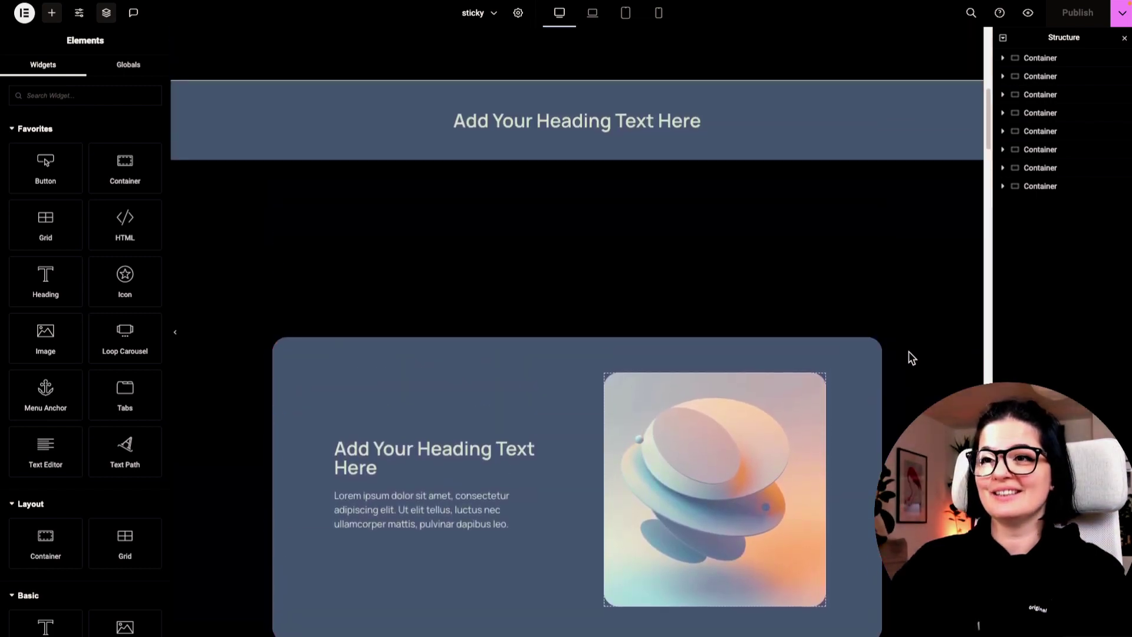
scroll(912, 357, up, 3)
scroll(912, 357, down, 3)
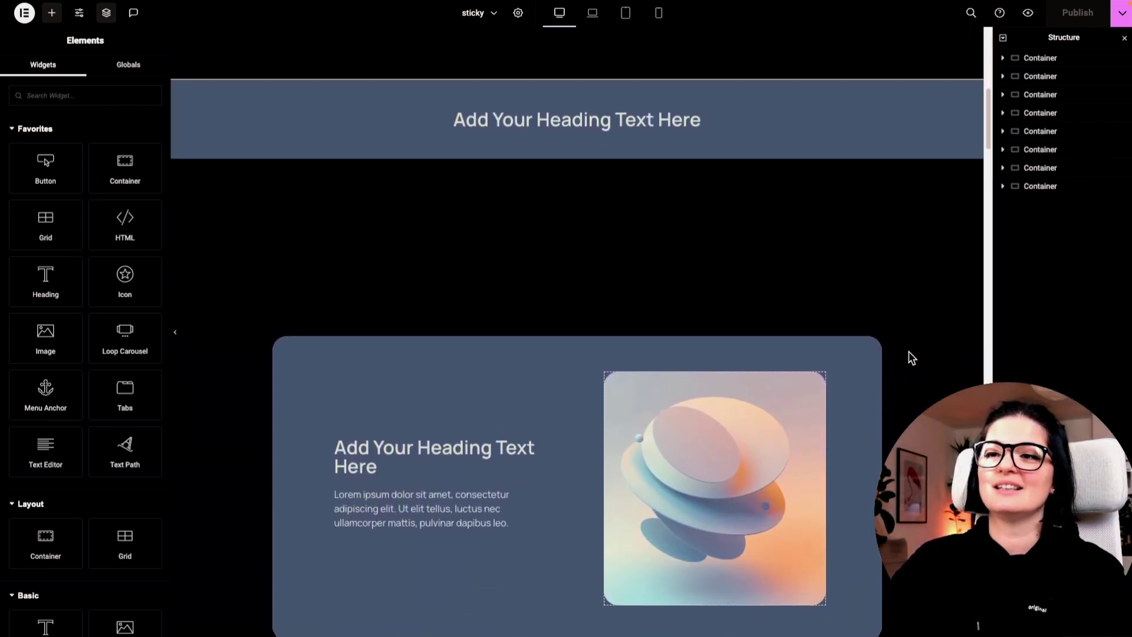
scroll(911, 357, down, 2)
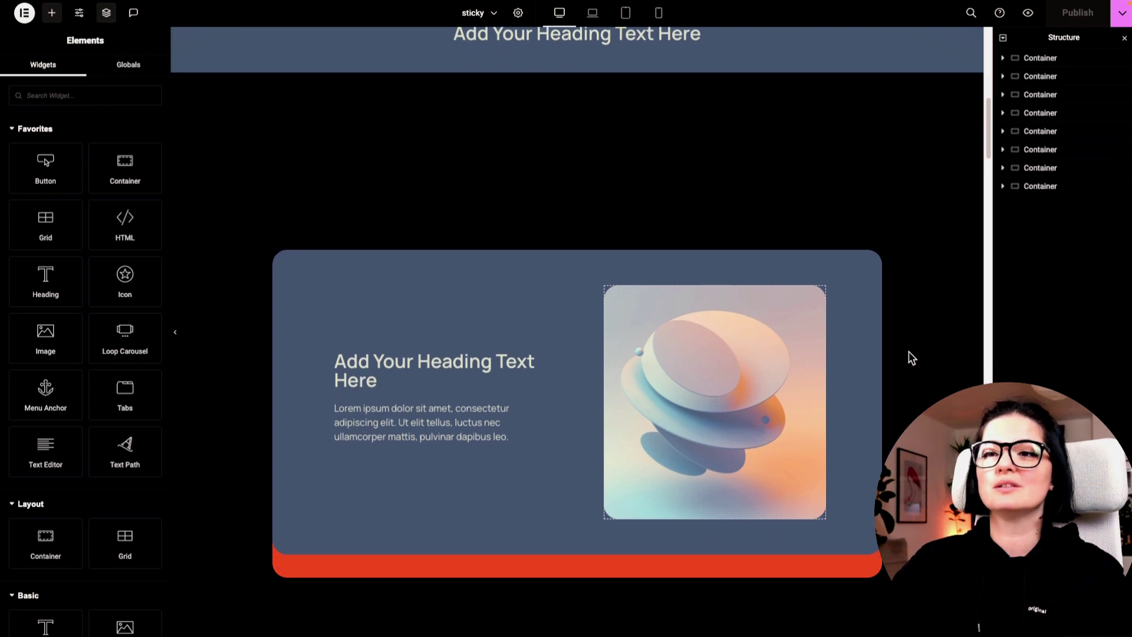
scroll(911, 357, down, 1)
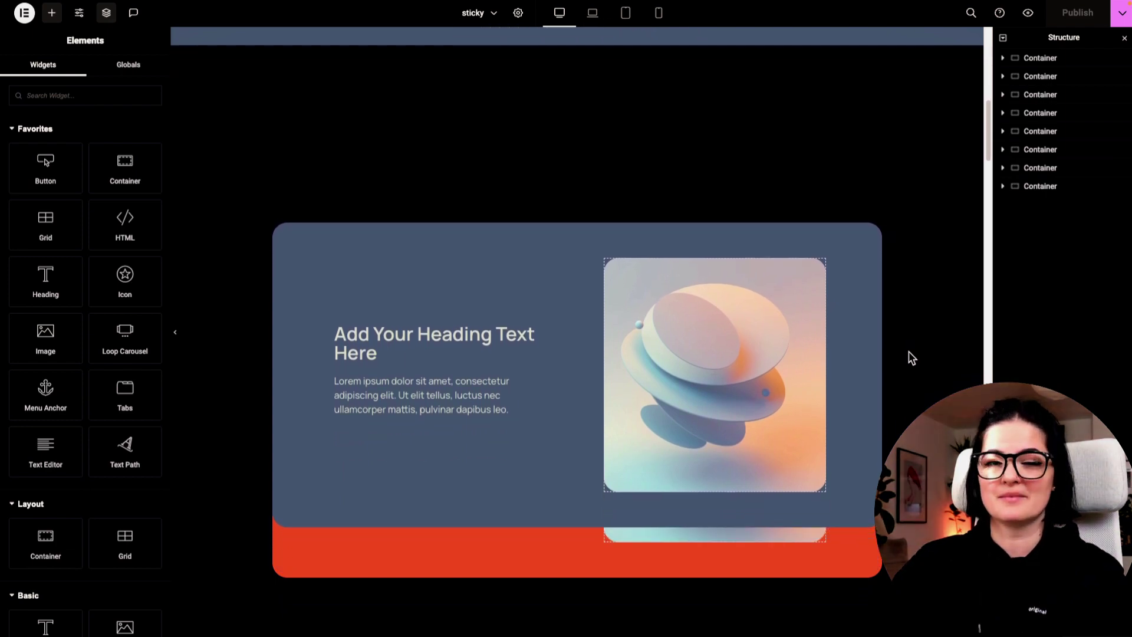
scroll(911, 357, down, 1)
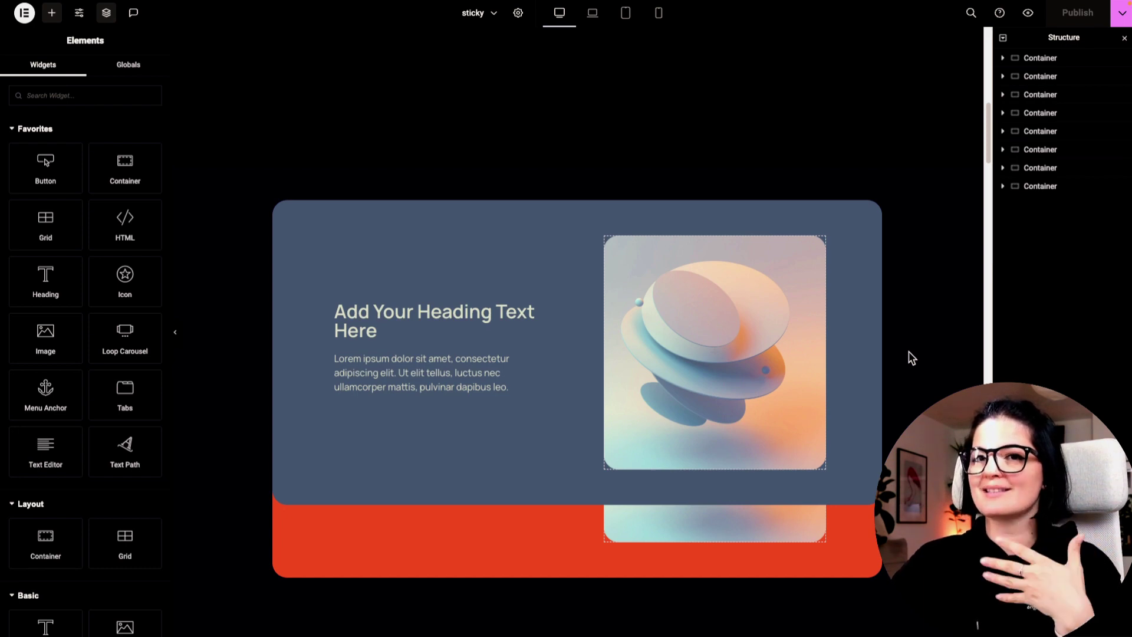
scroll(911, 358, down, 4)
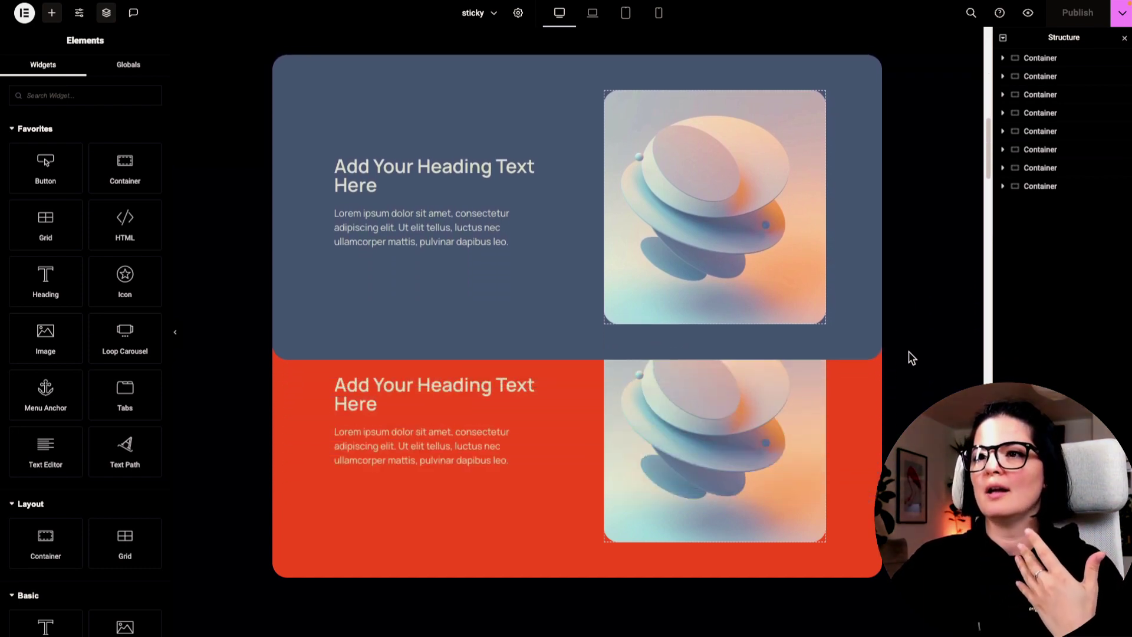
scroll(911, 358, down, 6)
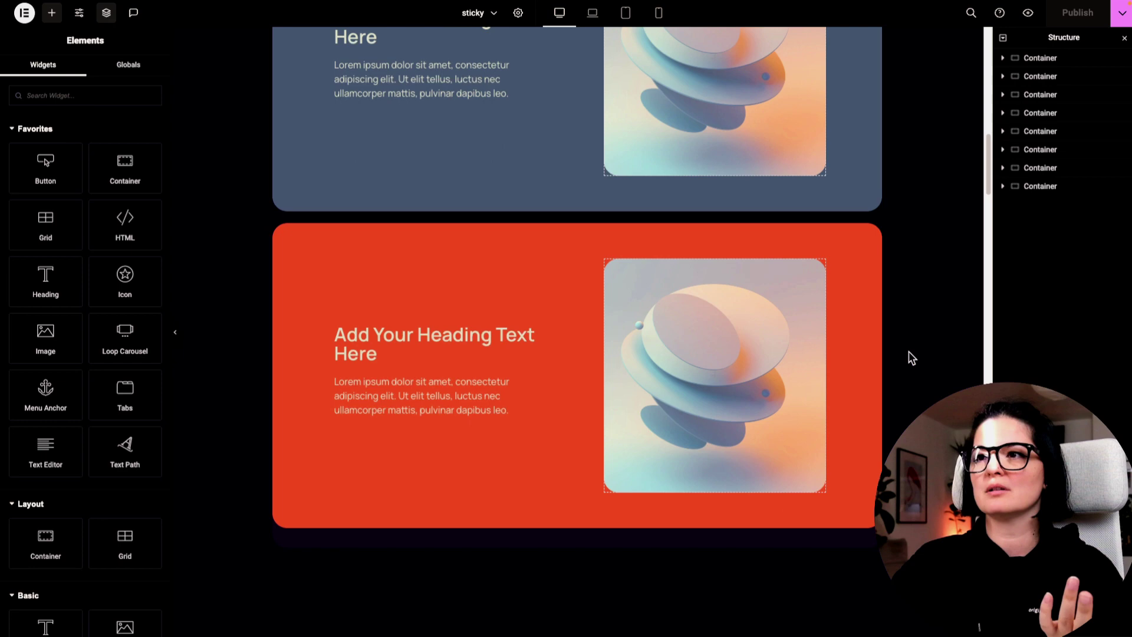
scroll(911, 357, down, 5)
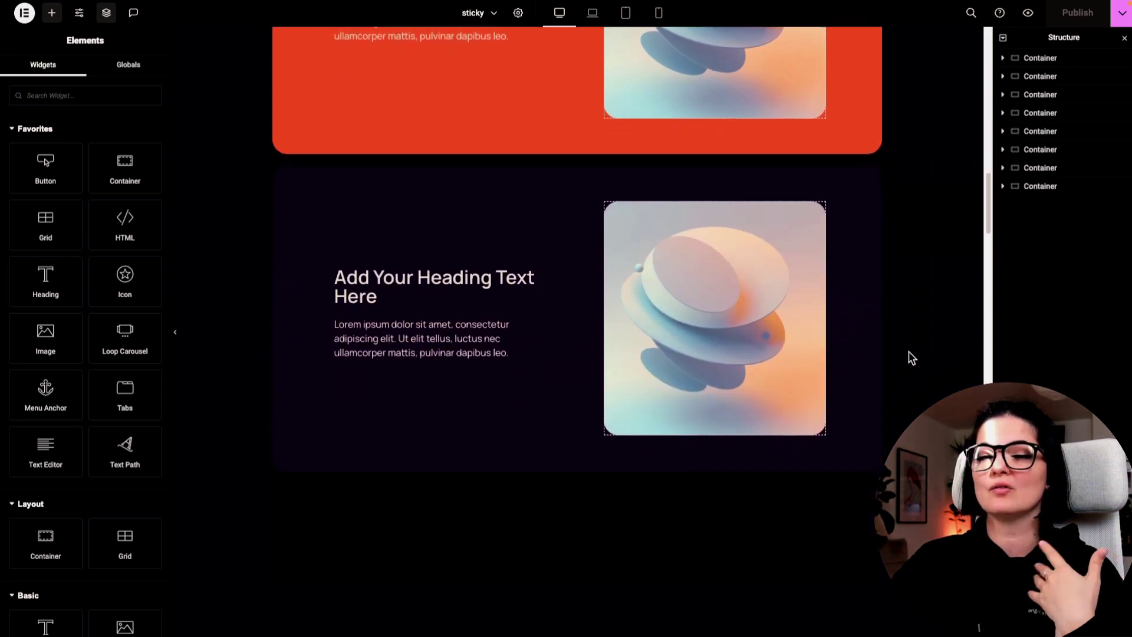
scroll(911, 357, down, 1)
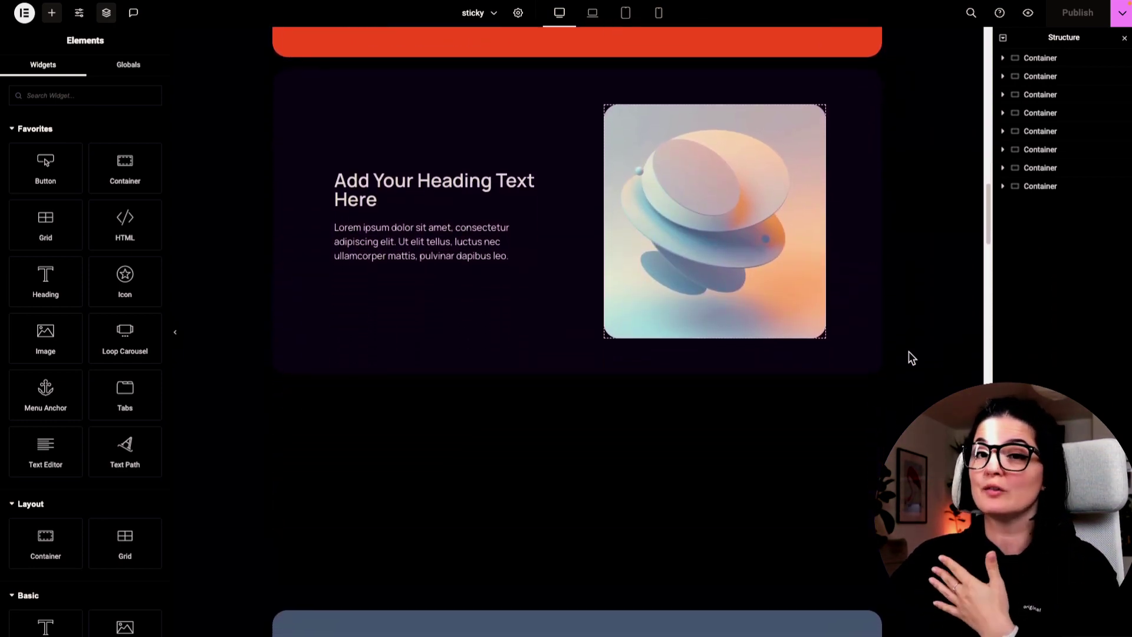
scroll(911, 357, up, 5)
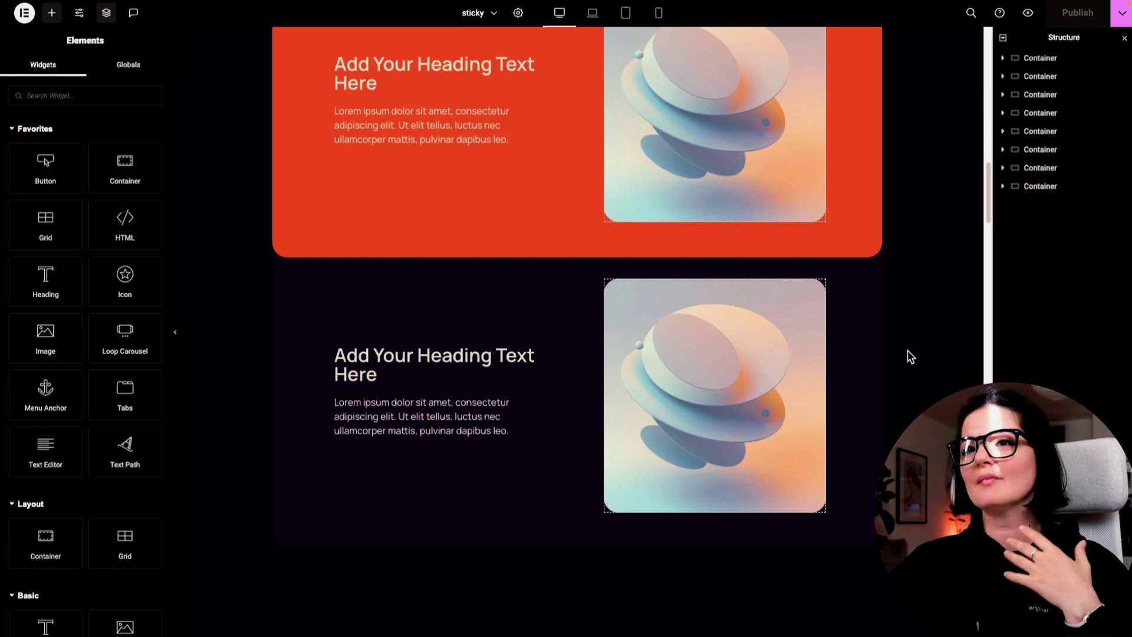
scroll(911, 357, up, 5)
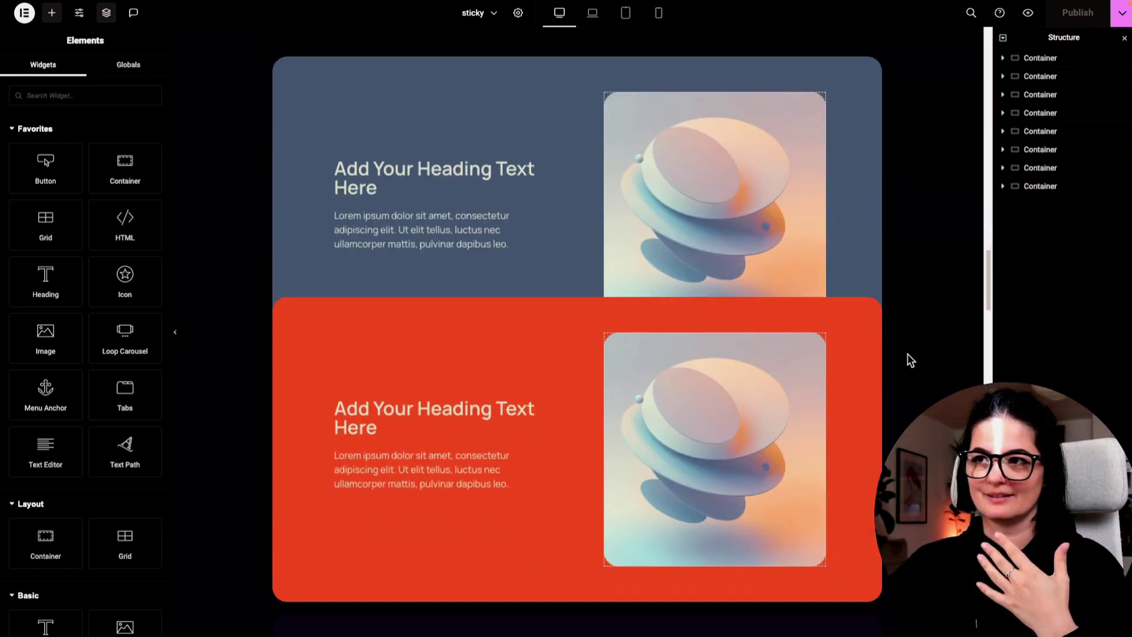
scroll(911, 361, down, 3)
scroll(910, 360, up, 3)
scroll(910, 361, down, 3)
scroll(911, 361, up, 2)
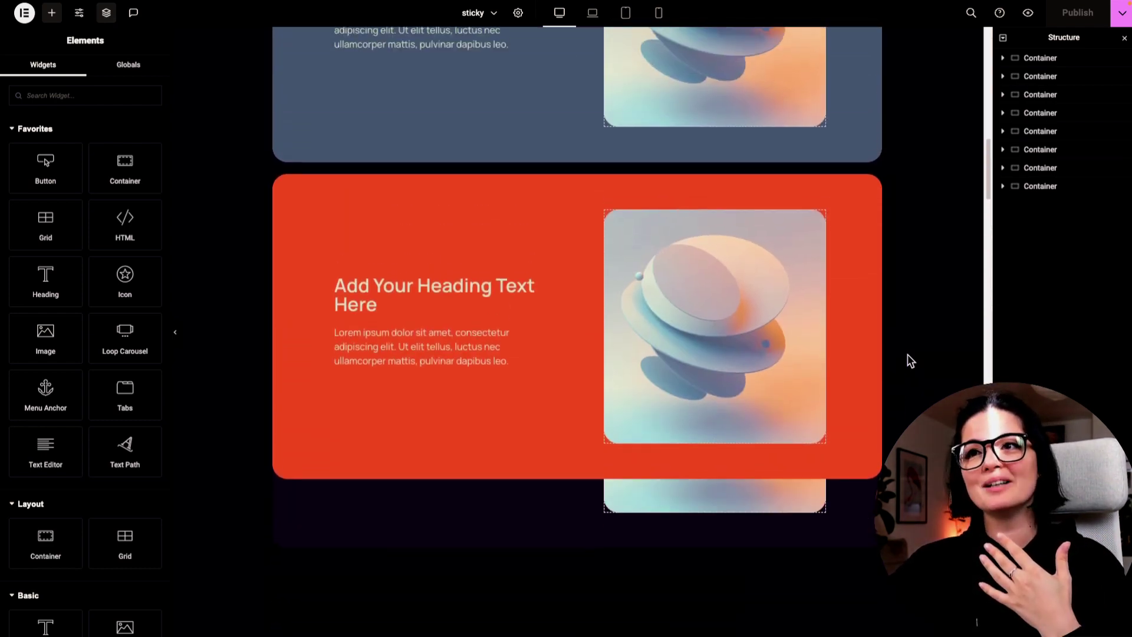
scroll(911, 361, up, 5)
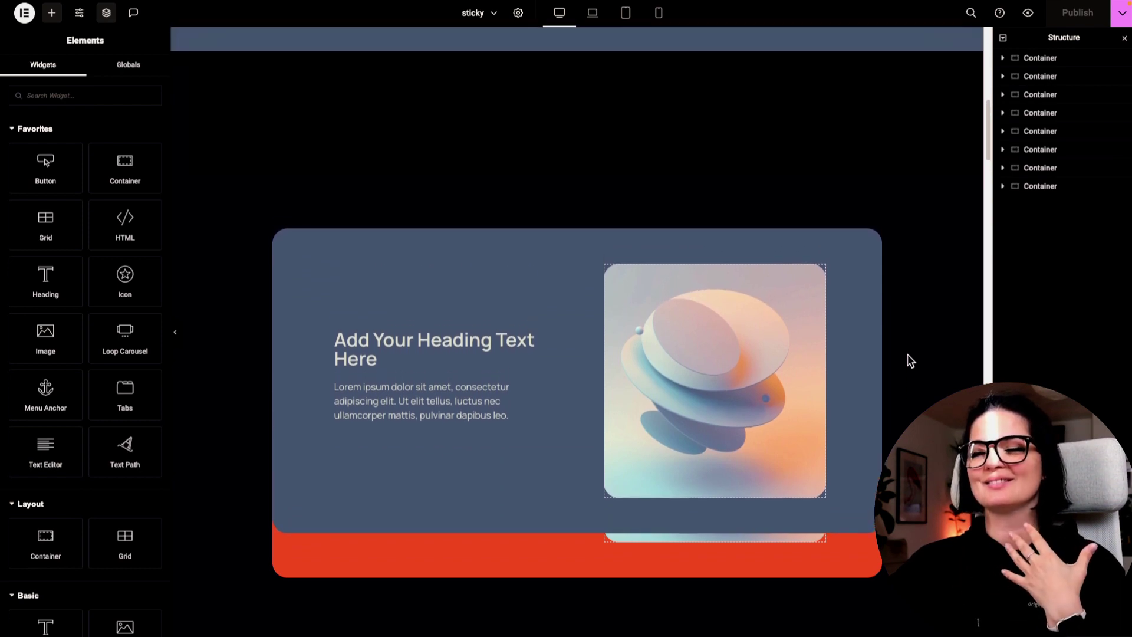
scroll(910, 361, down, 2)
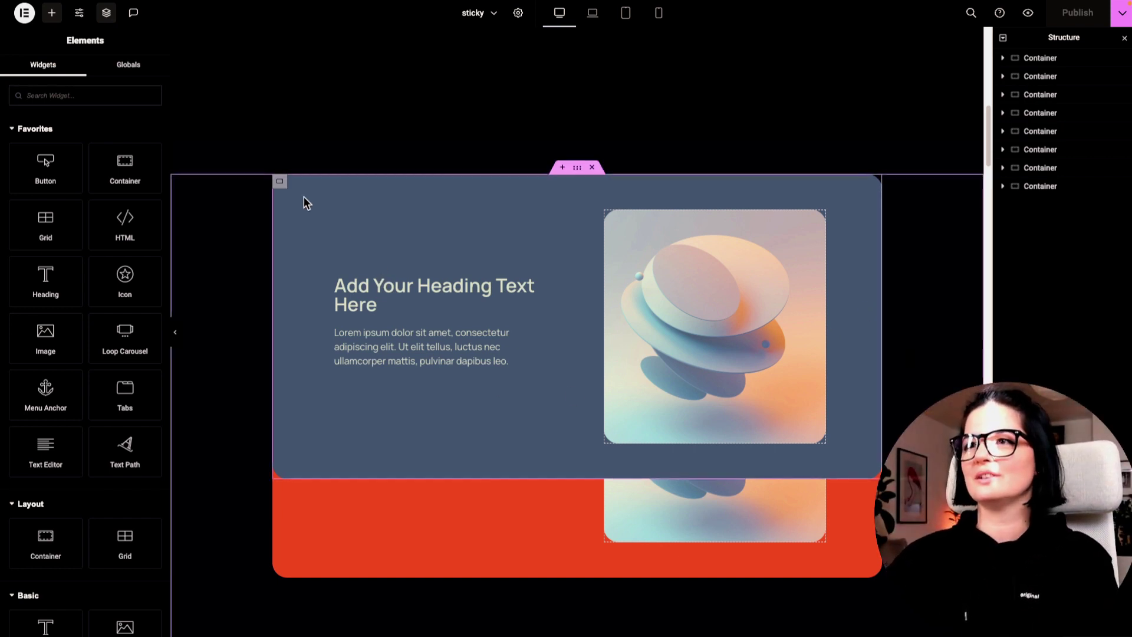
click(280, 181)
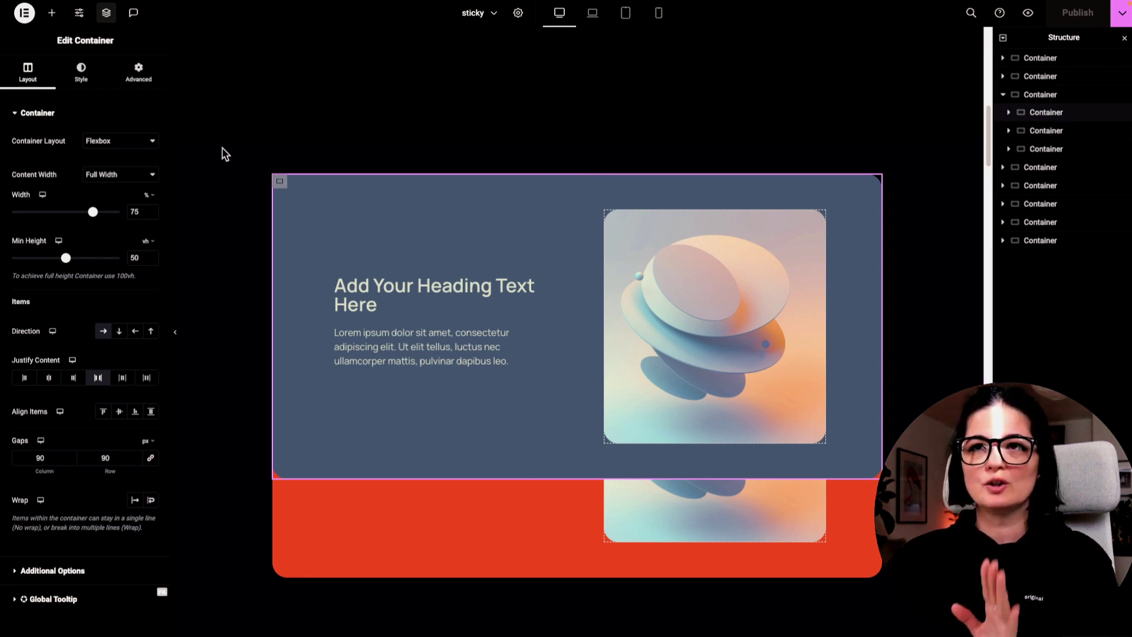
click(139, 75)
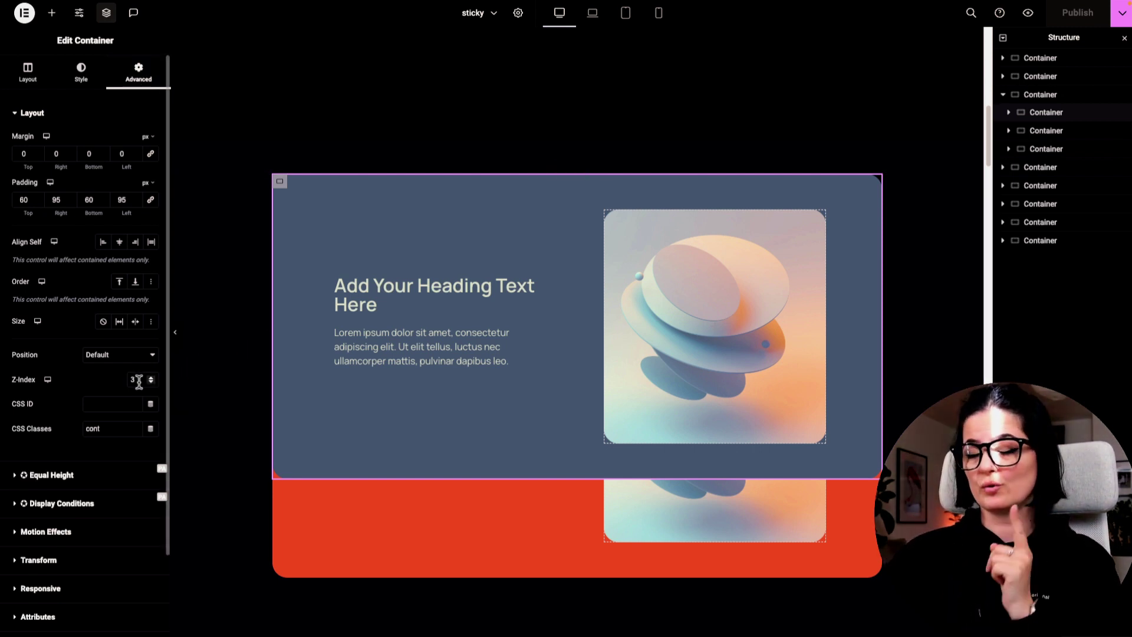
Step: Review the z-index in the red and dark card containers' Advanced settings
scroll(310, 395, down, 5)
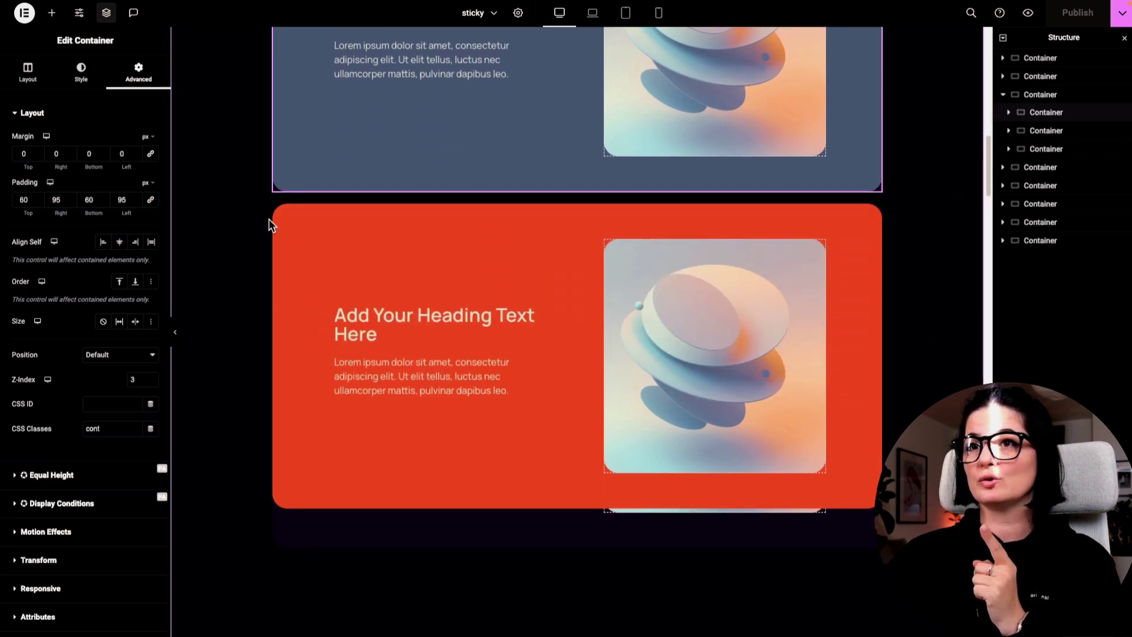
click(281, 211)
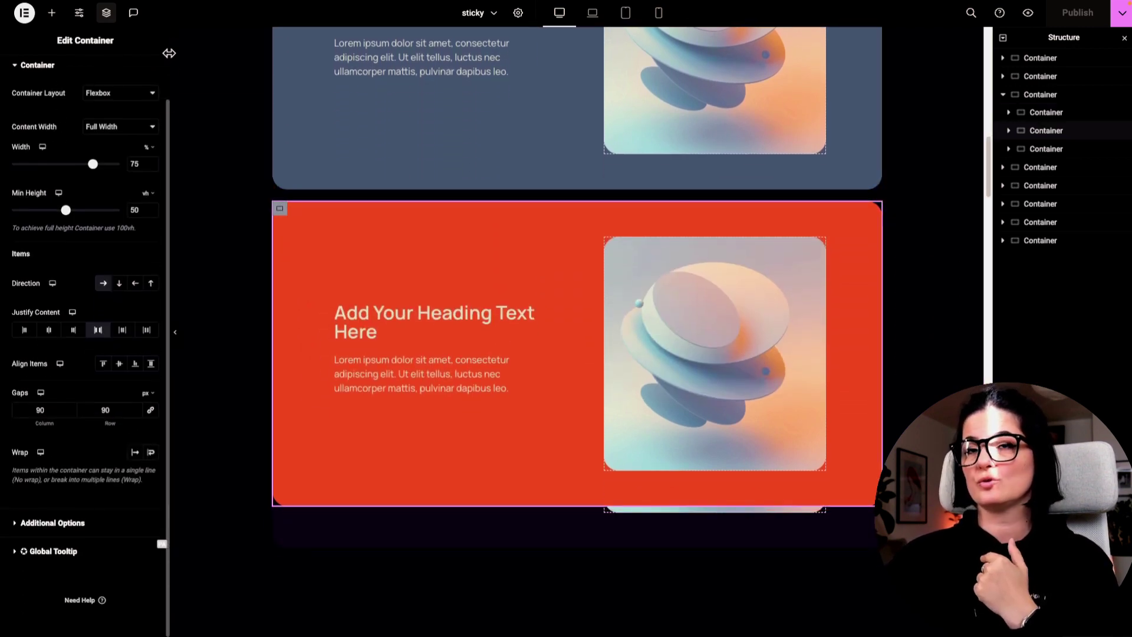
click(141, 76)
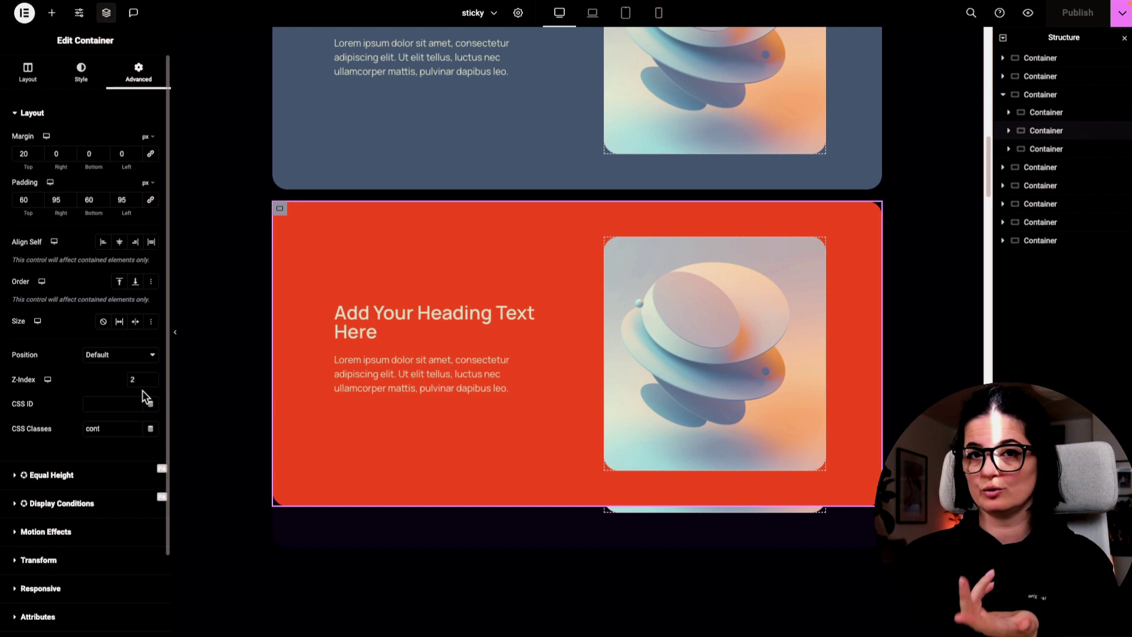
scroll(296, 498, down, 5)
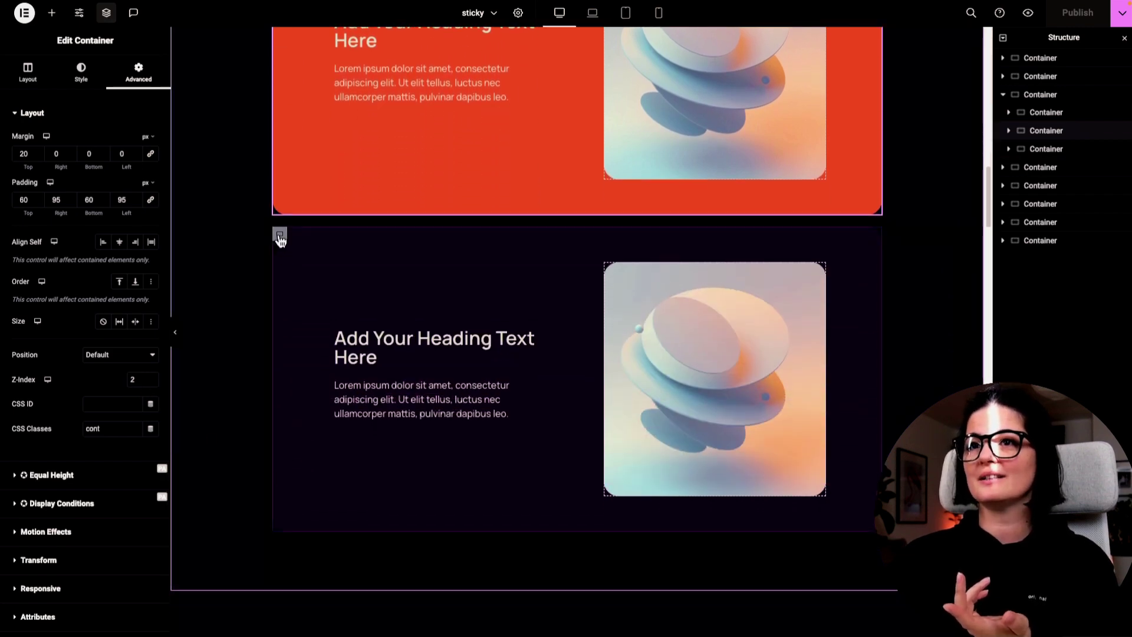
click(280, 237)
click(142, 75)
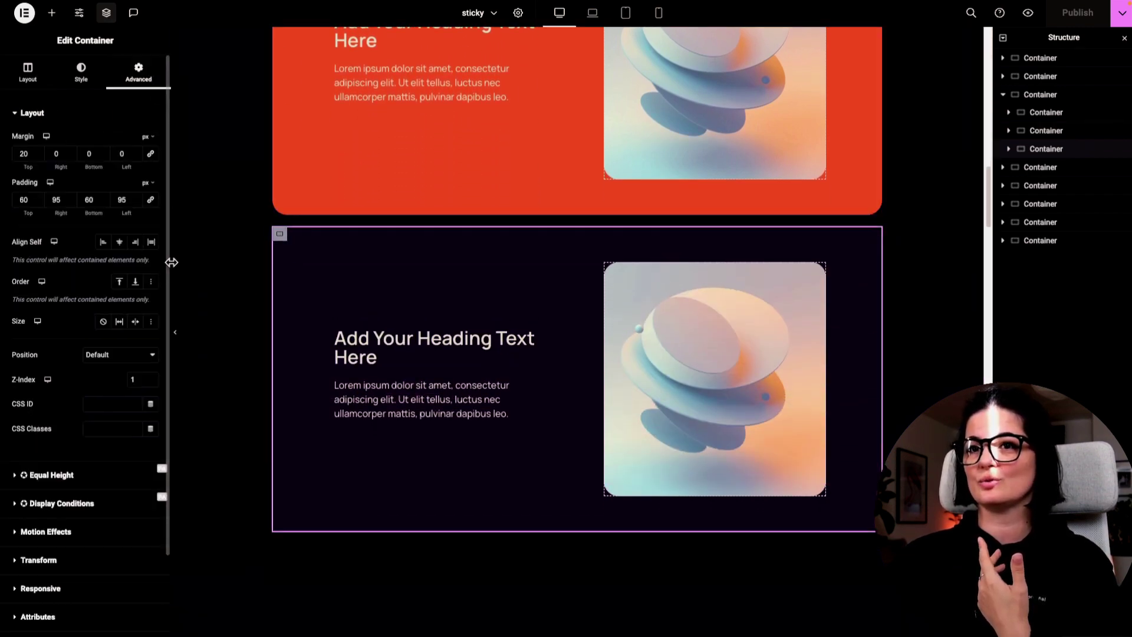
Step: Inspect the sticky Motion Effects settings of the blue and red card containers
scroll(306, 179, up, 5)
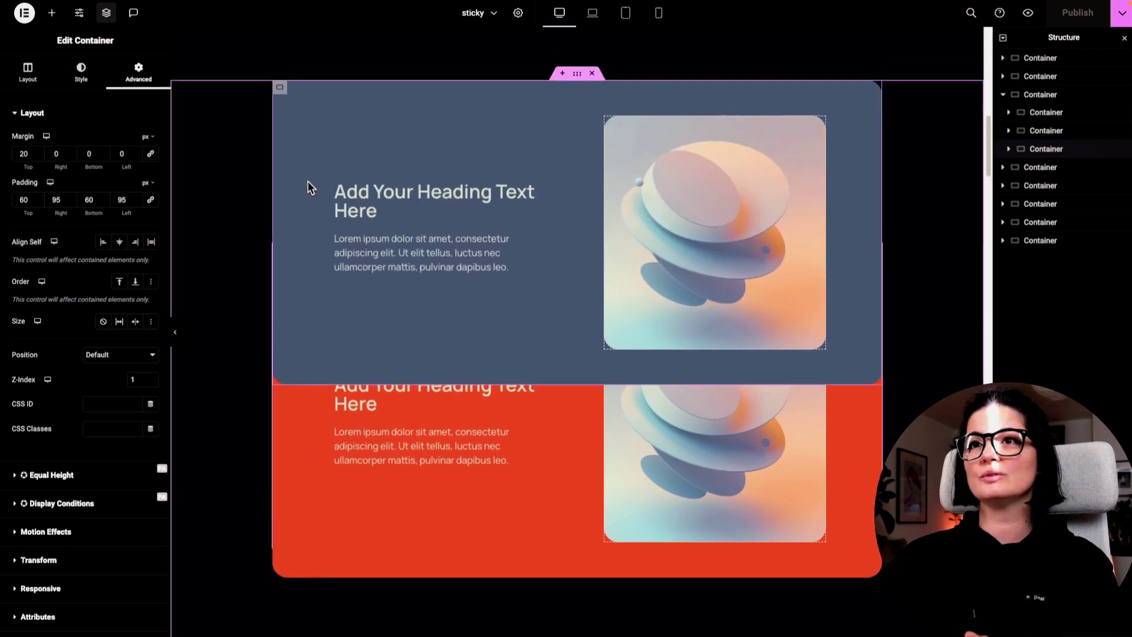
click(281, 139)
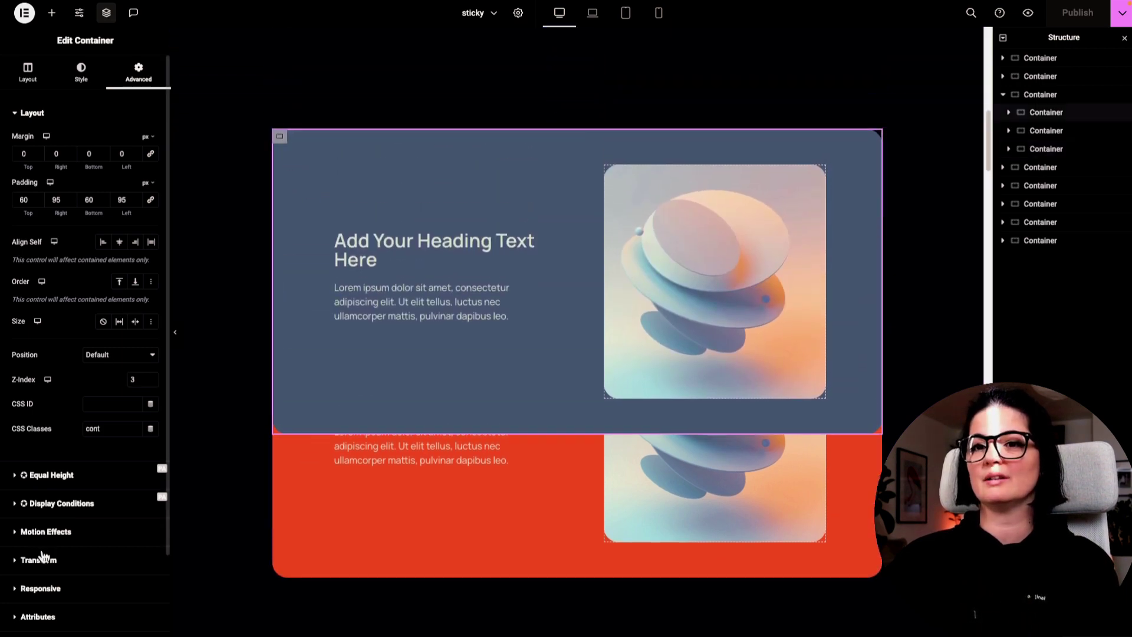
click(65, 532)
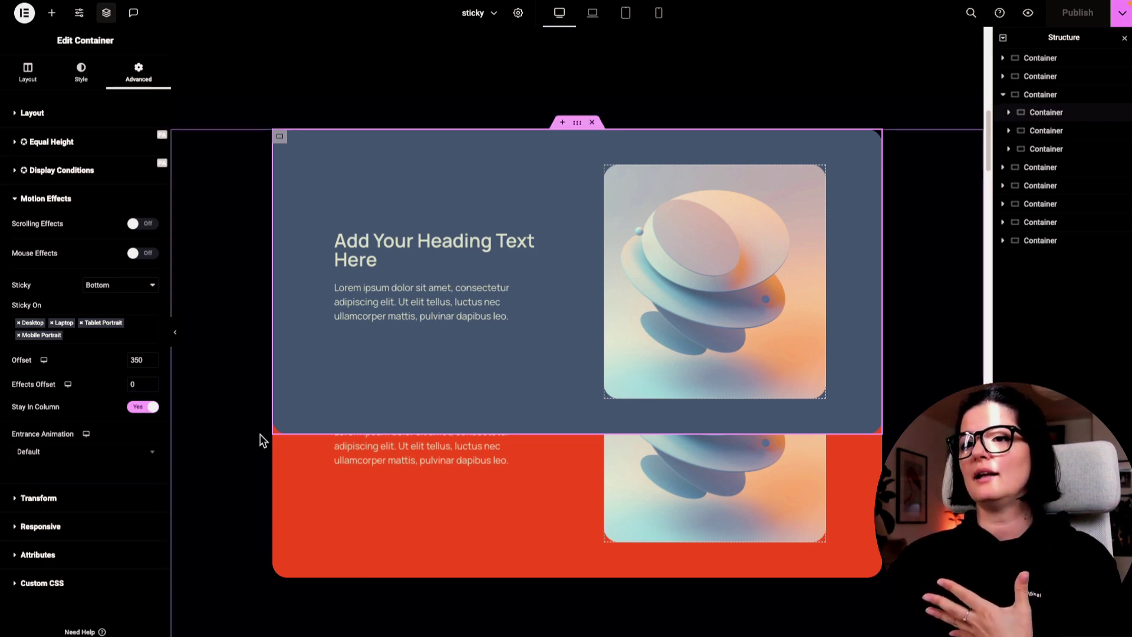
scroll(286, 439, down, 5)
click(282, 203)
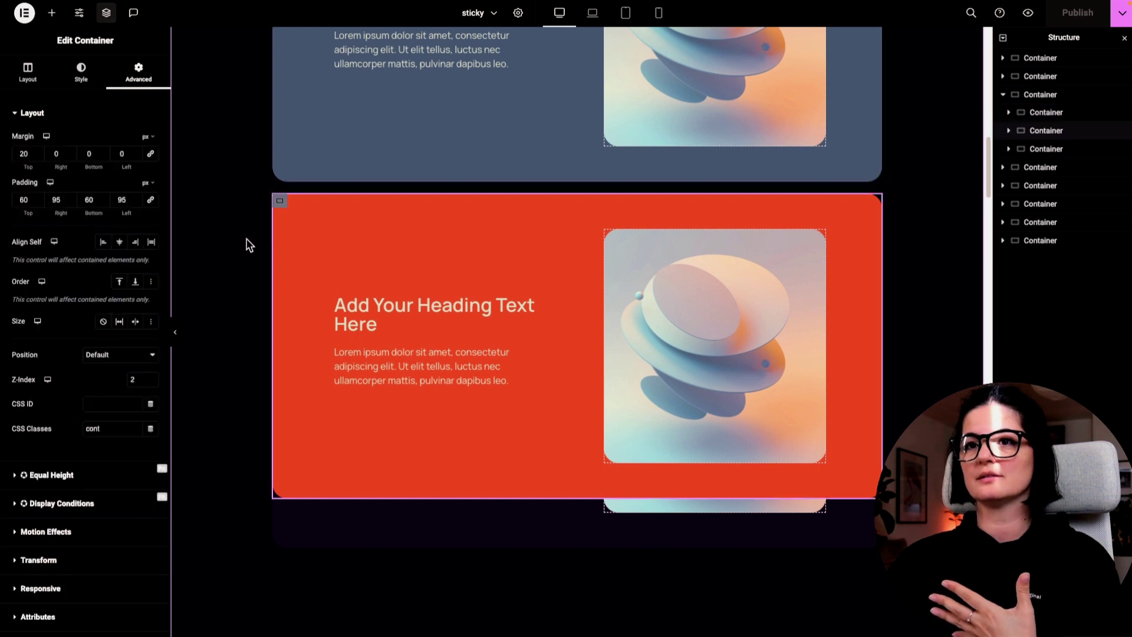
click(93, 530)
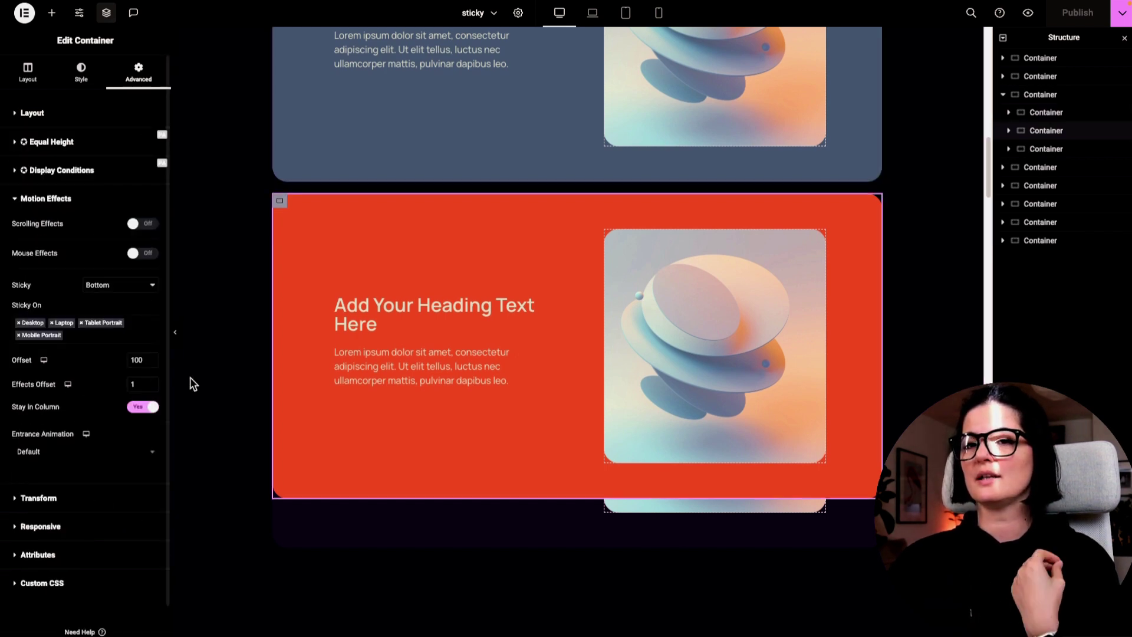
Step: Set the dark card's sticky offset to 350
scroll(193, 384, down, 5)
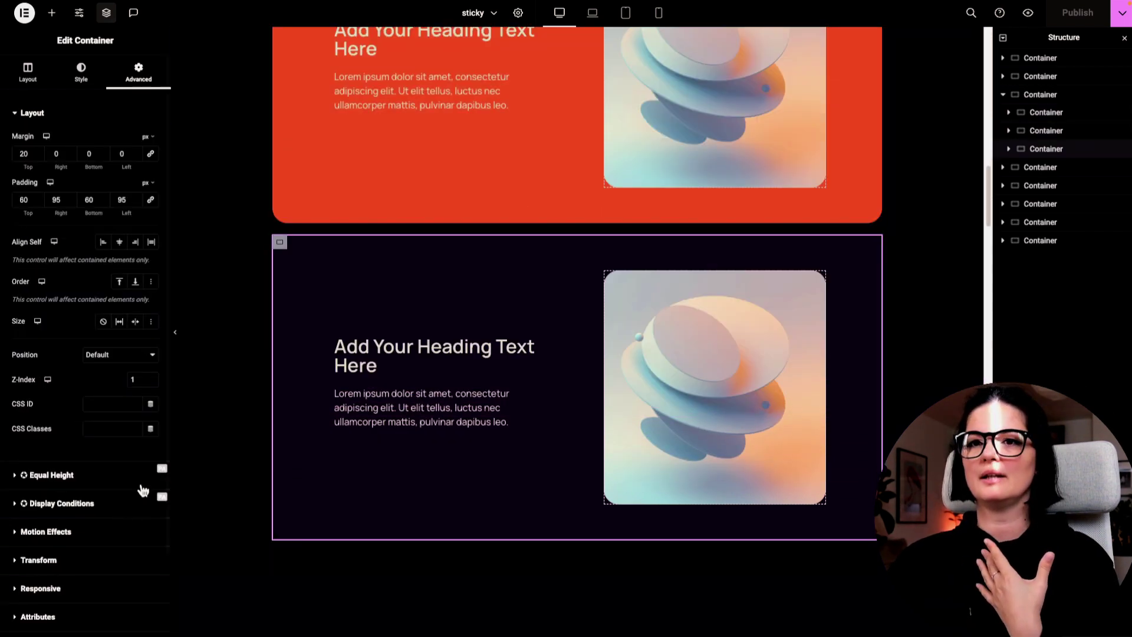
click(48, 531)
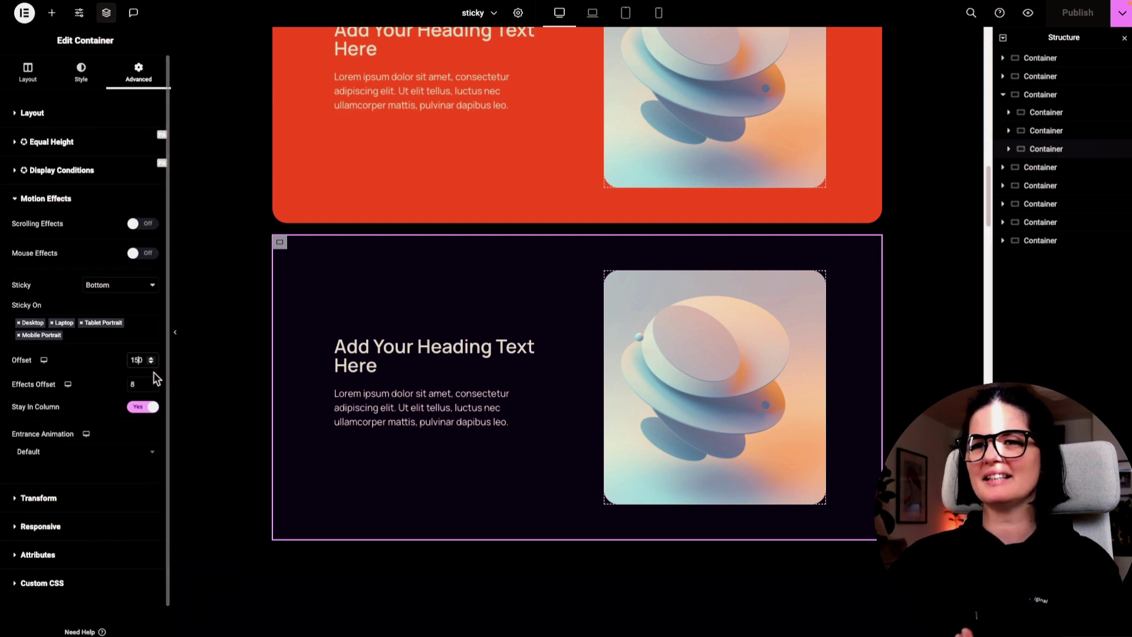
text(350)
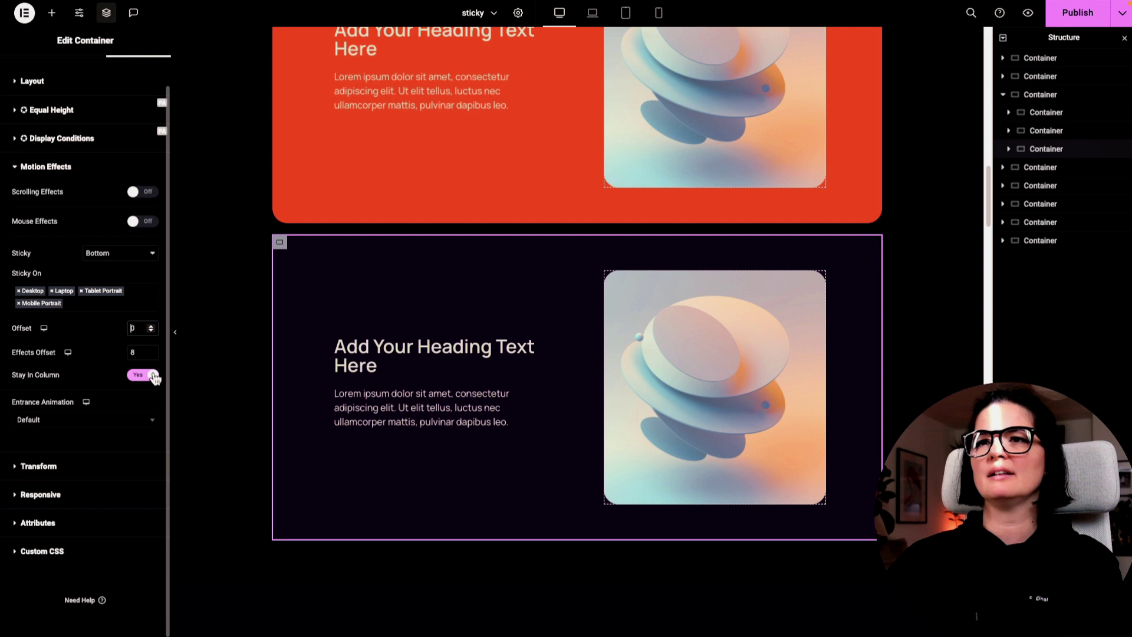
Step: Recheck the sticky motion settings of the red, dark and blue card containers
scroll(222, 404, down, 6)
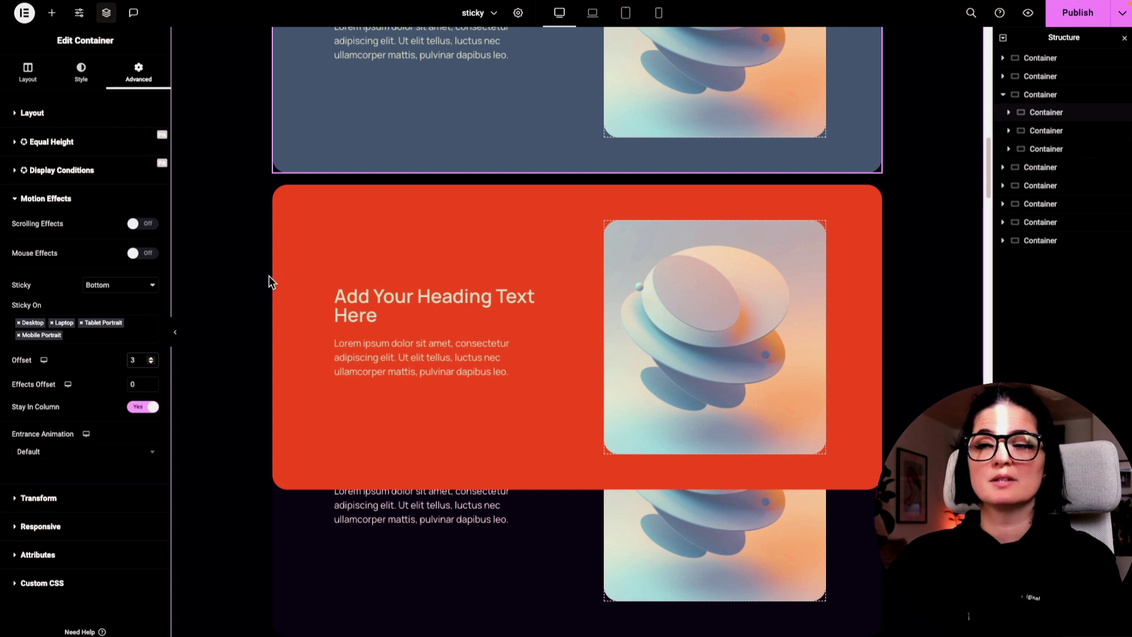
click(281, 193)
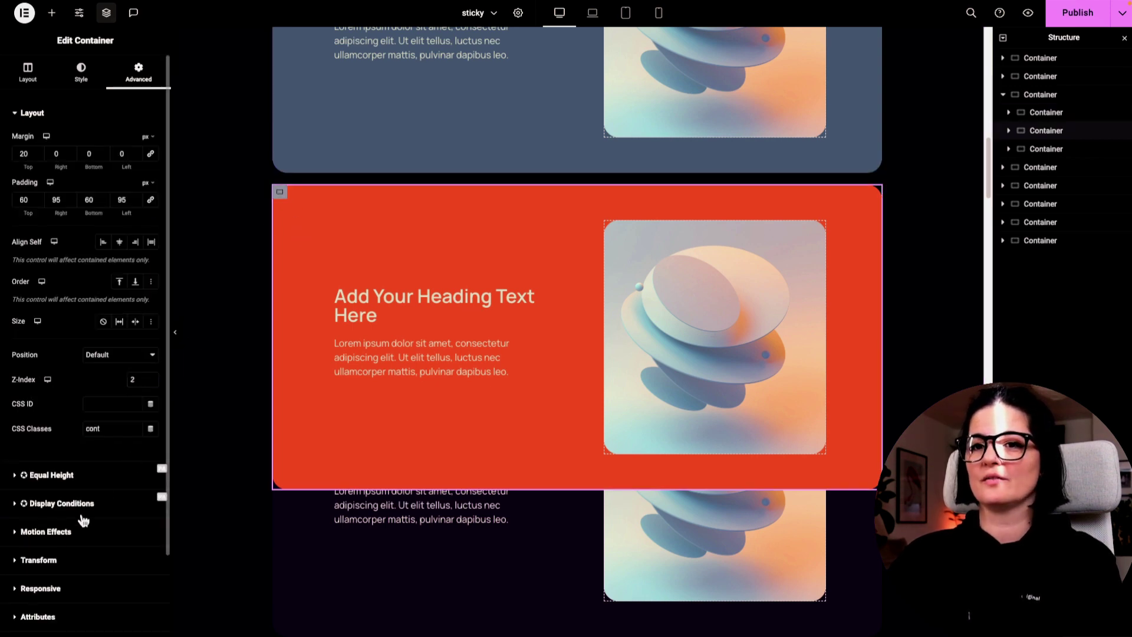
click(71, 533)
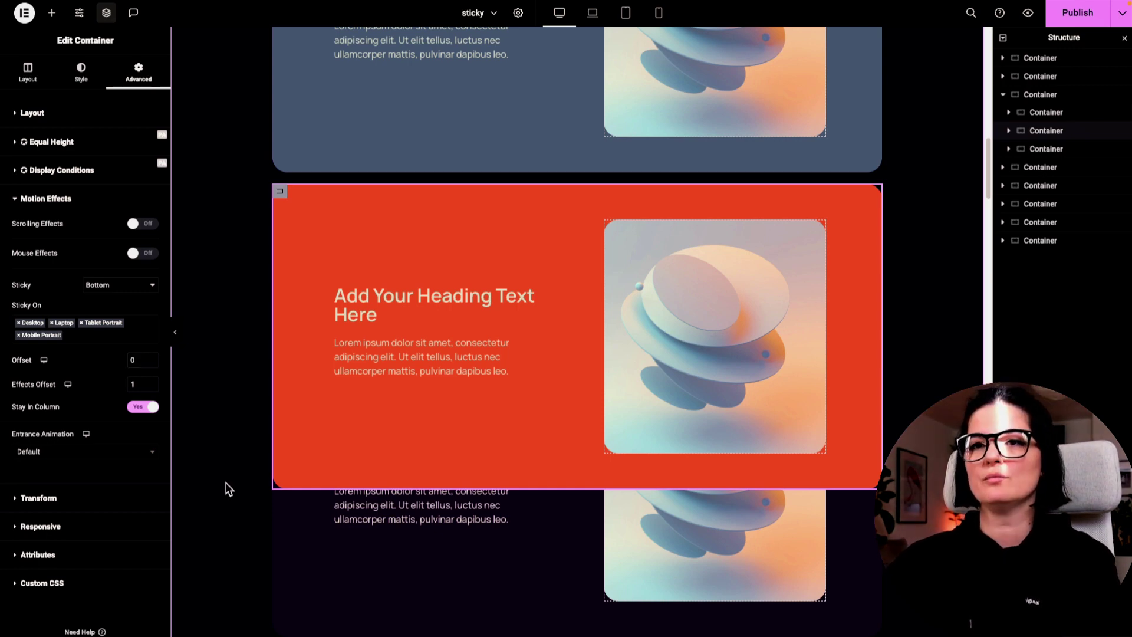
scroll(319, 493, down, 3)
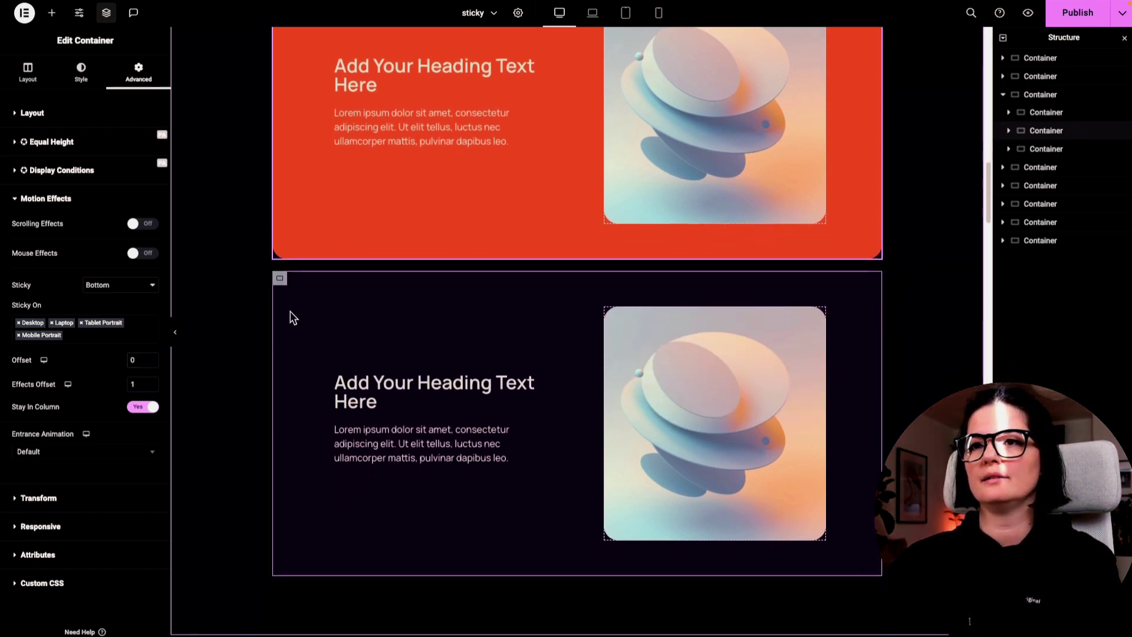
click(280, 277)
click(47, 532)
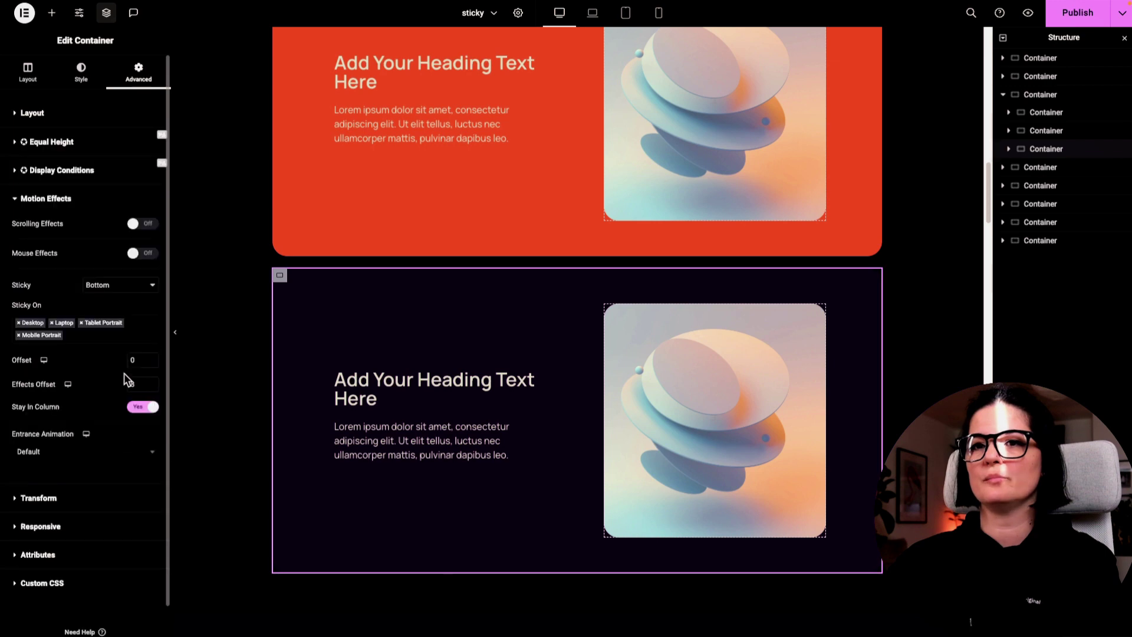
scroll(320, 351, up, 3)
scroll(320, 351, up, 4)
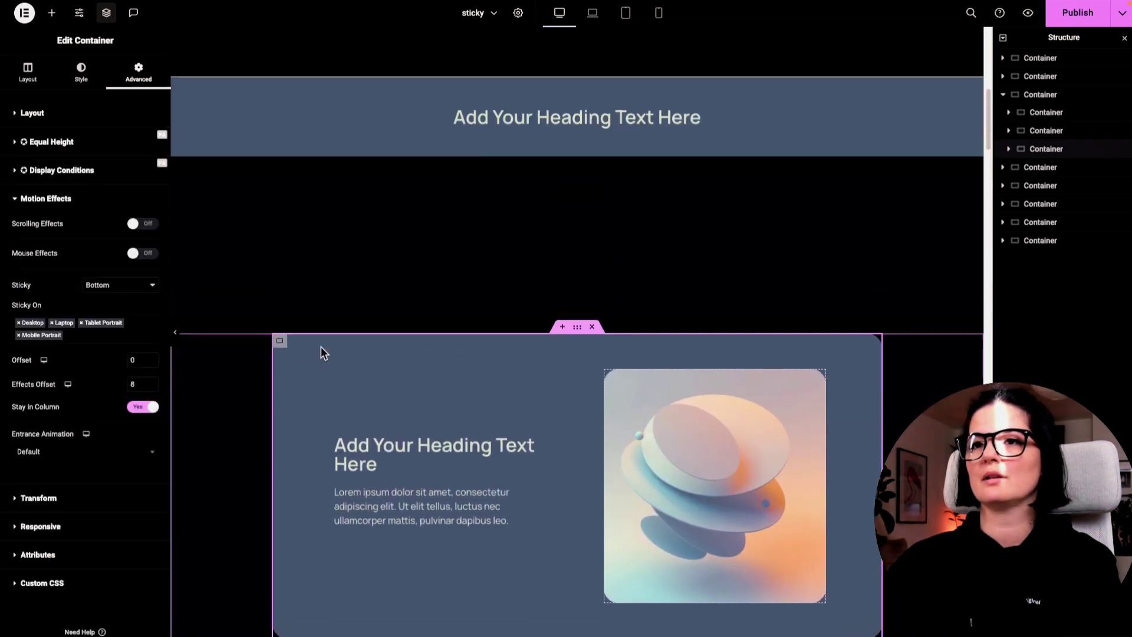
click(281, 360)
click(47, 531)
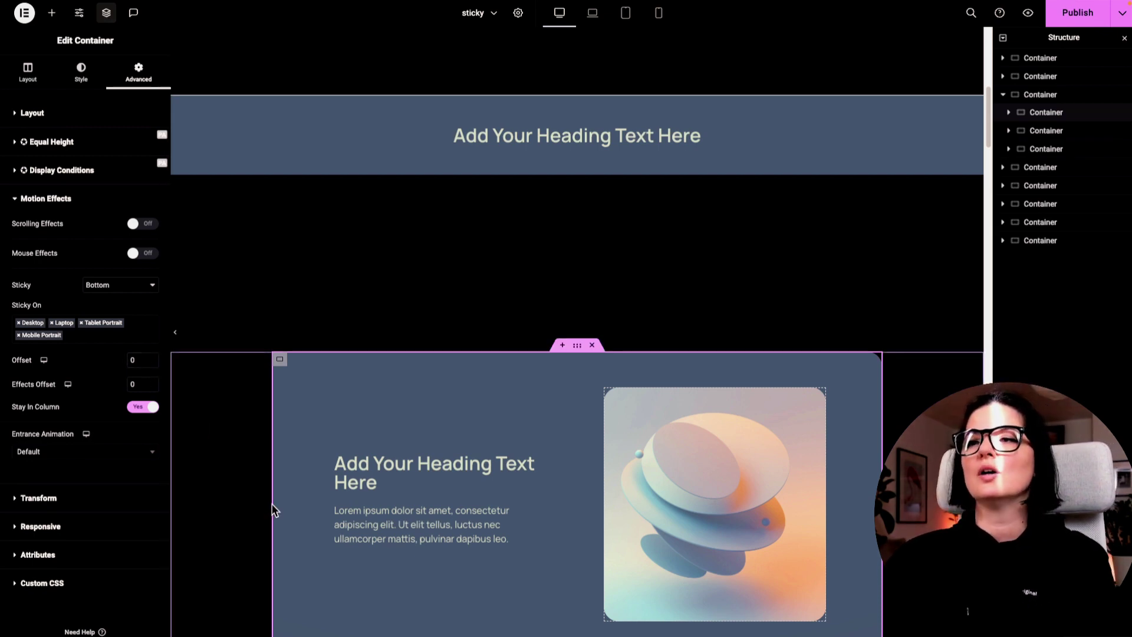
click(1028, 13)
scroll(563, 318, down, 5)
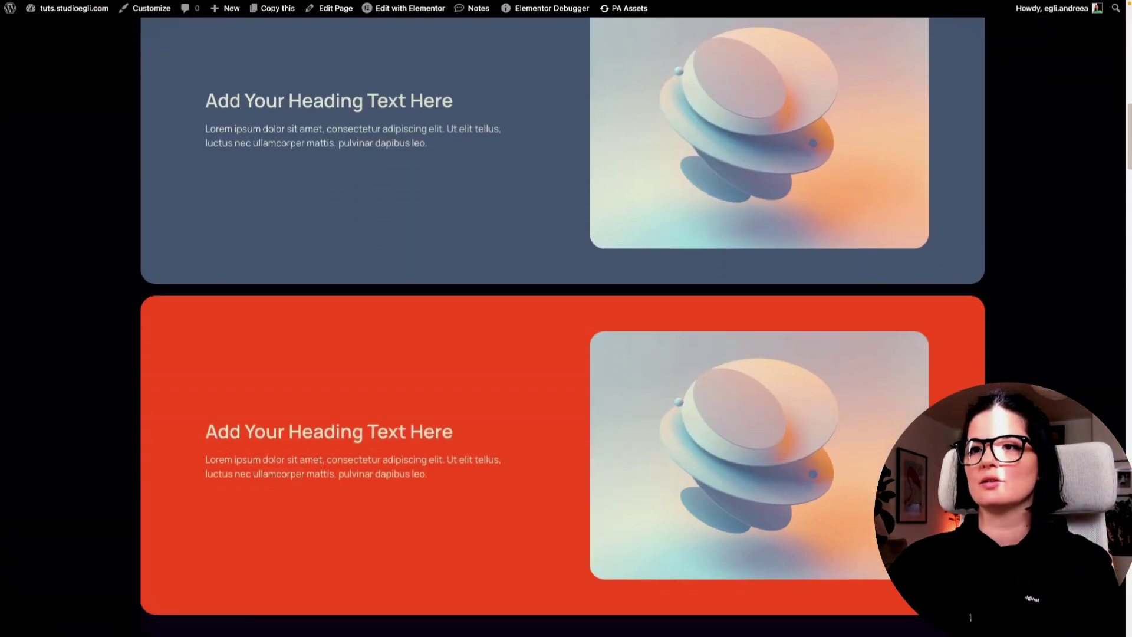
scroll(562, 319, up, 4)
scroll(562, 318, up, 4)
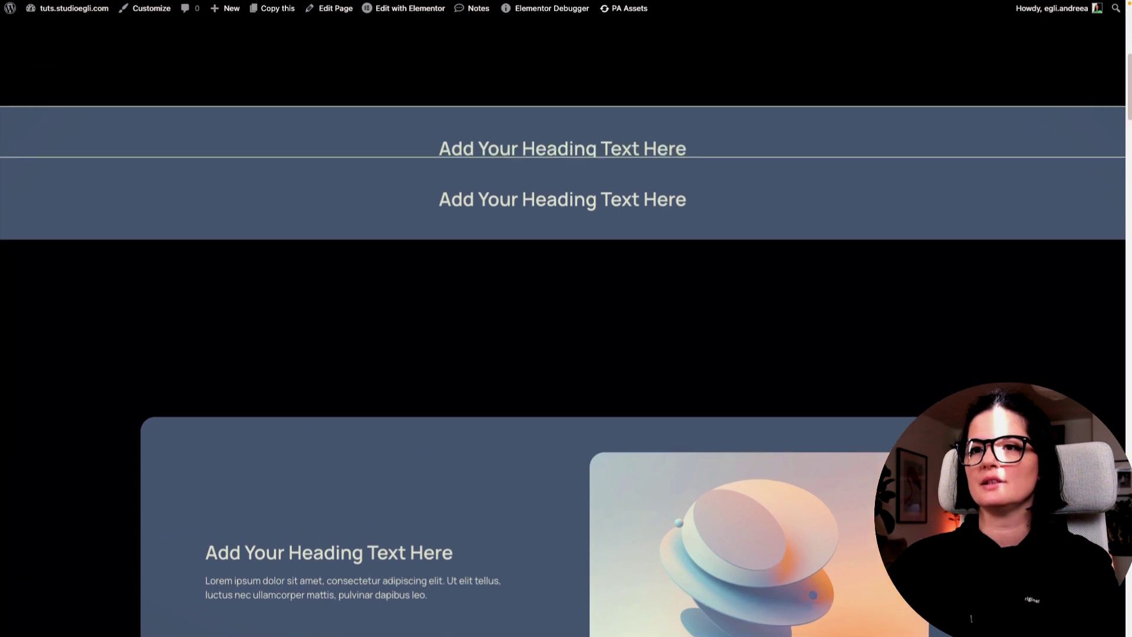
scroll(563, 319, down, 2)
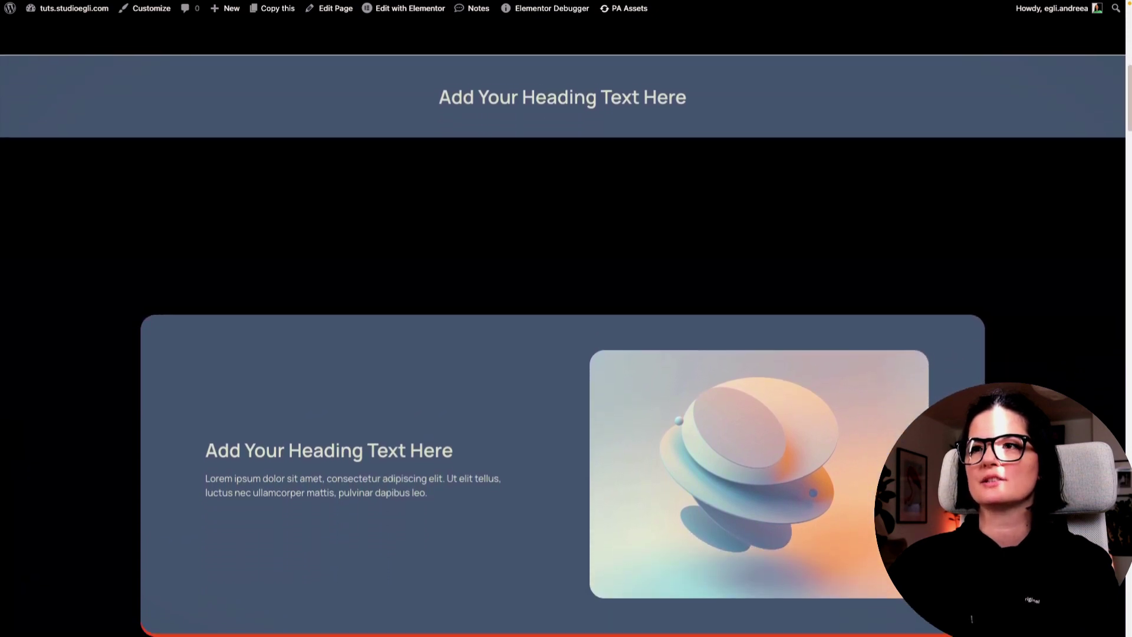
scroll(562, 318, down, 4)
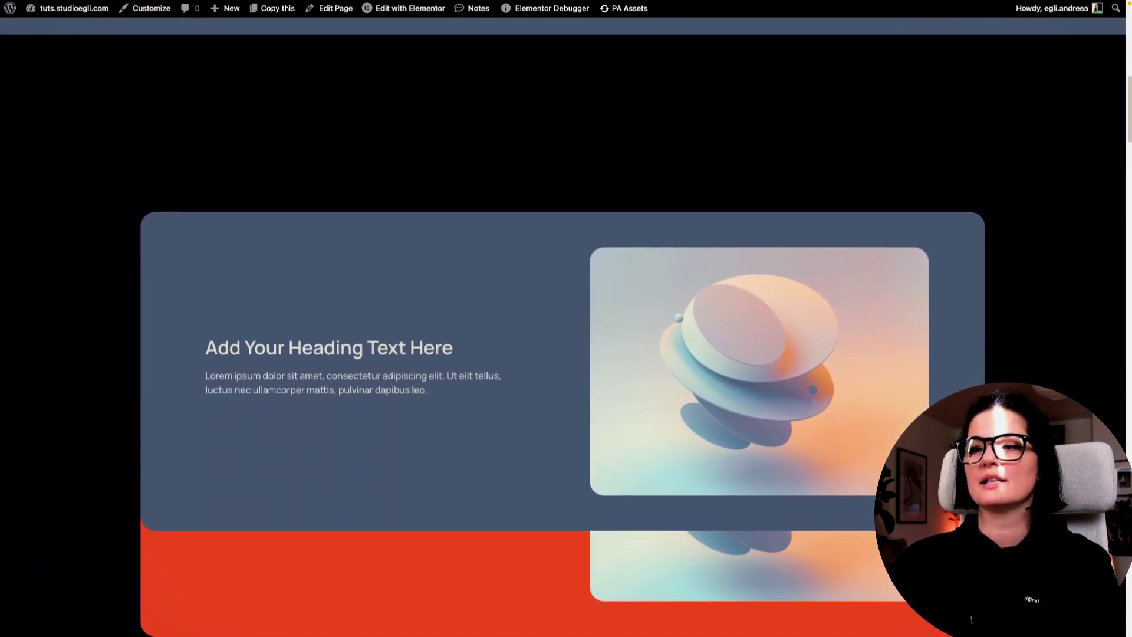
scroll(562, 319, down, 5)
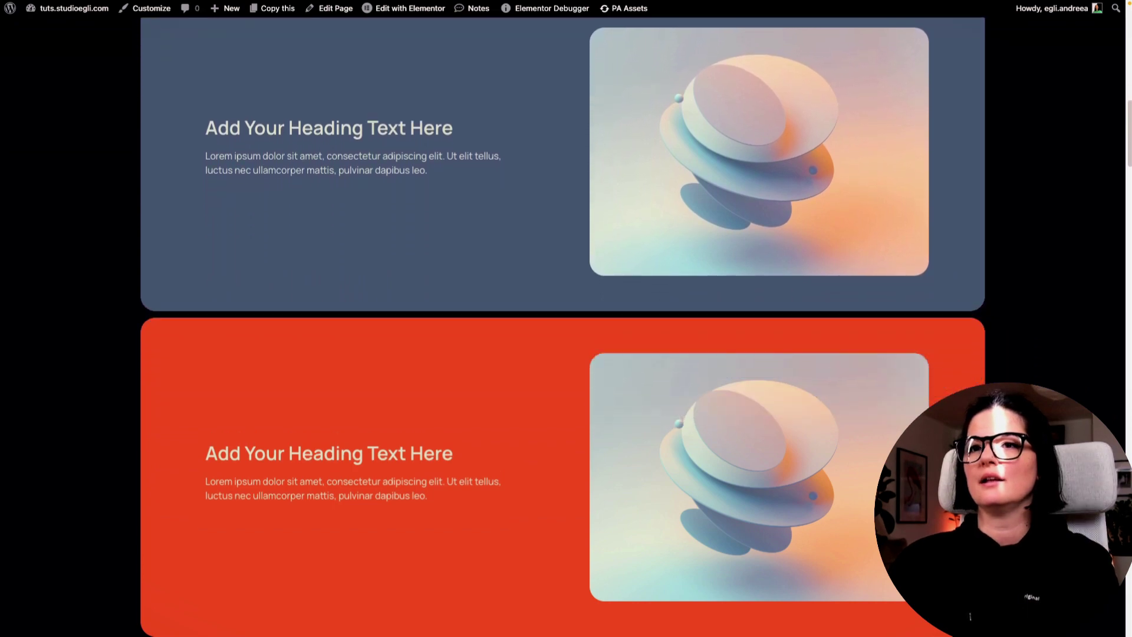
scroll(563, 318, down, 5)
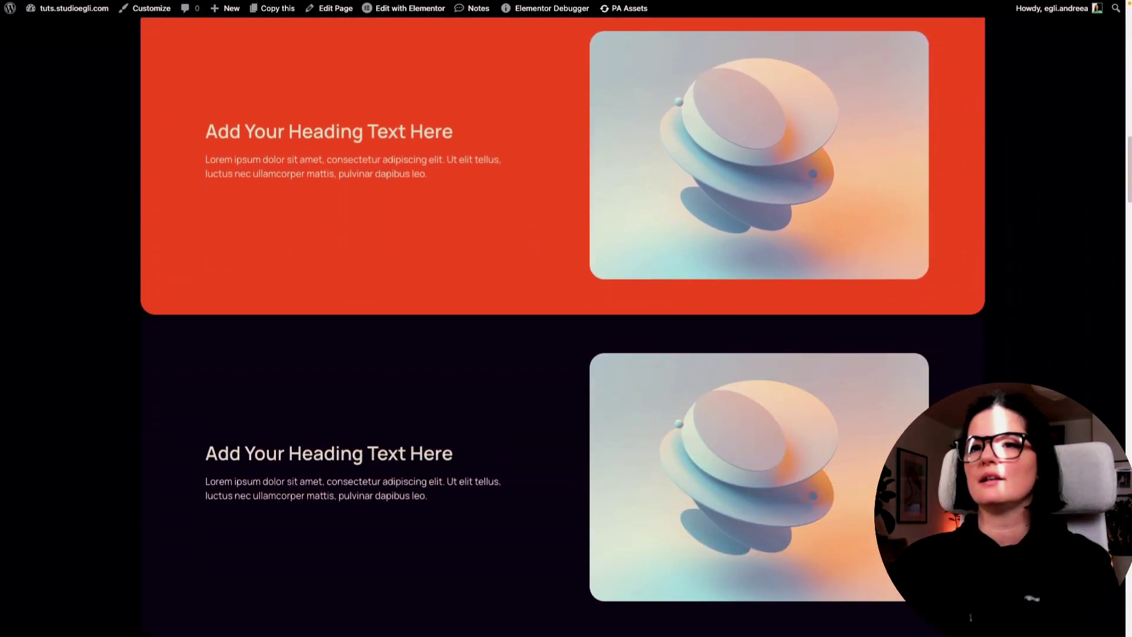
scroll(562, 319, up, 8)
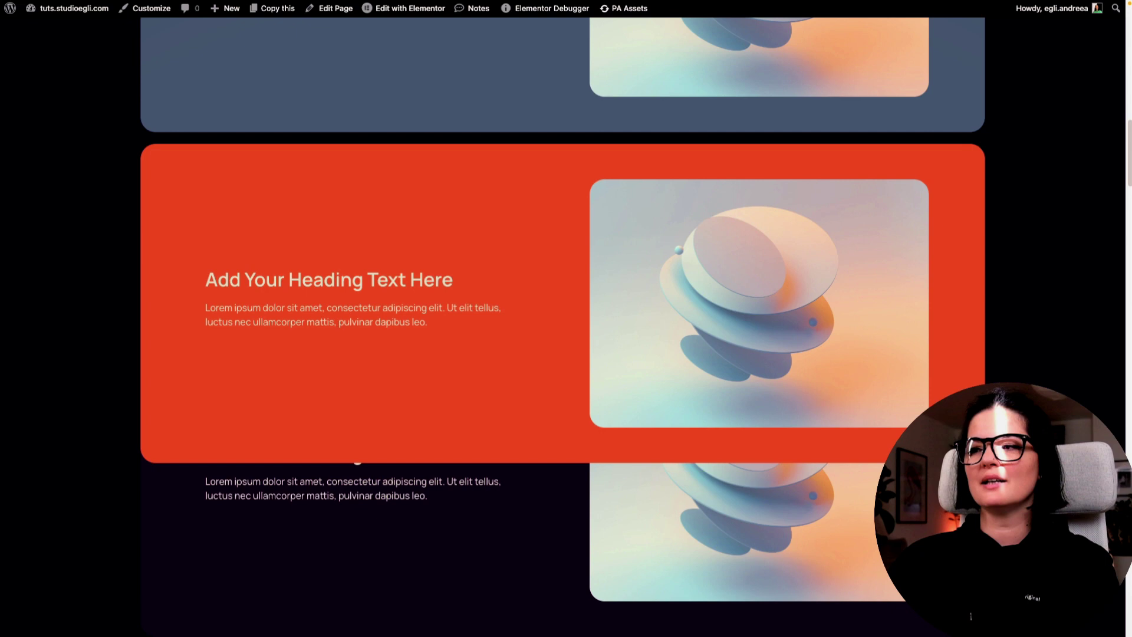
scroll(970, 616, up, 7)
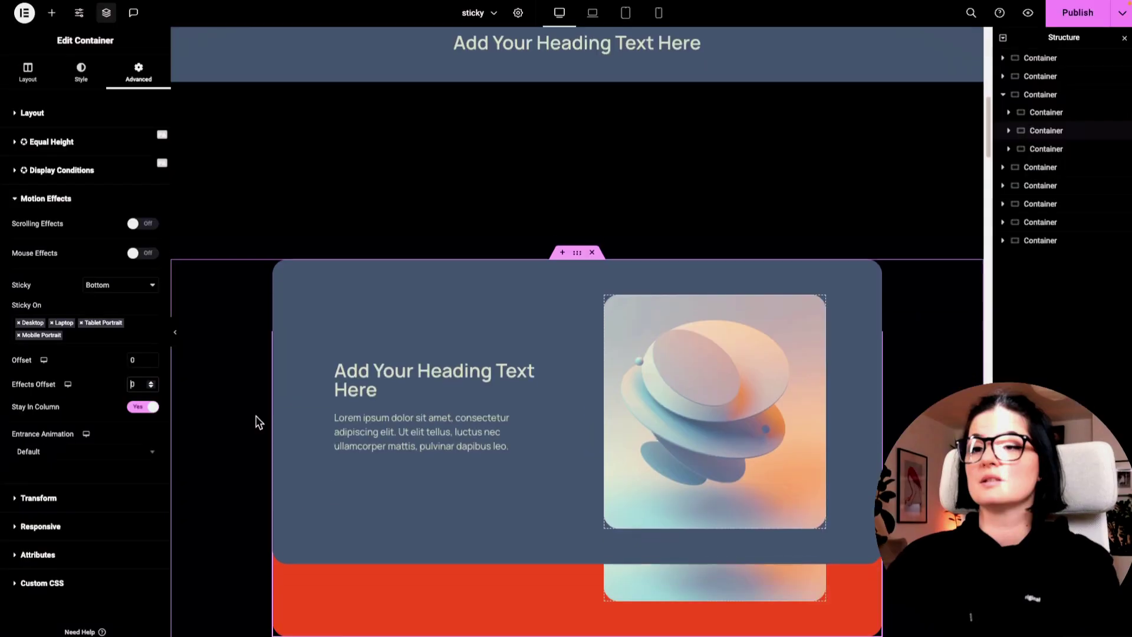
Step: Change the red card's sticky offset to 200
scroll(258, 422, down, 4)
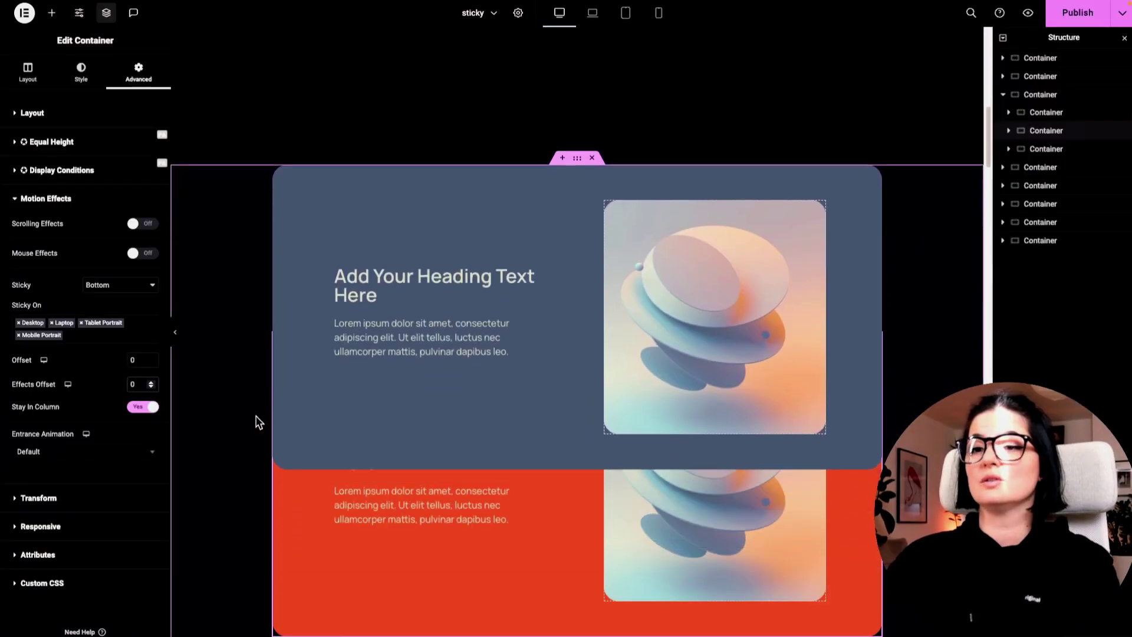
scroll(258, 422, down, 1)
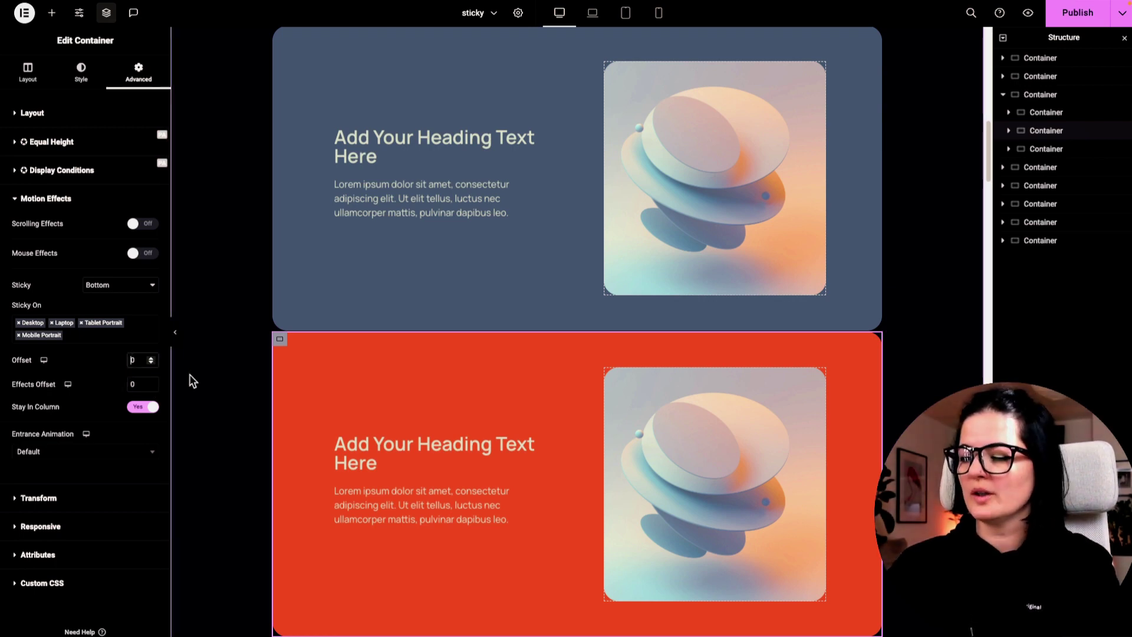
text(300)
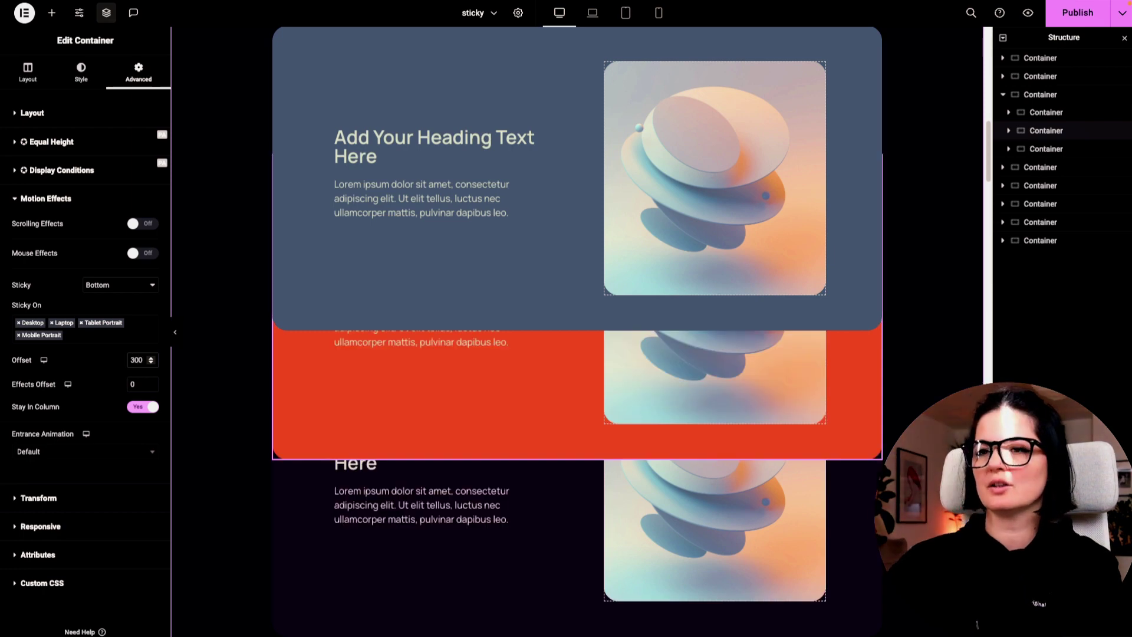
scroll(463, 455, down, 3)
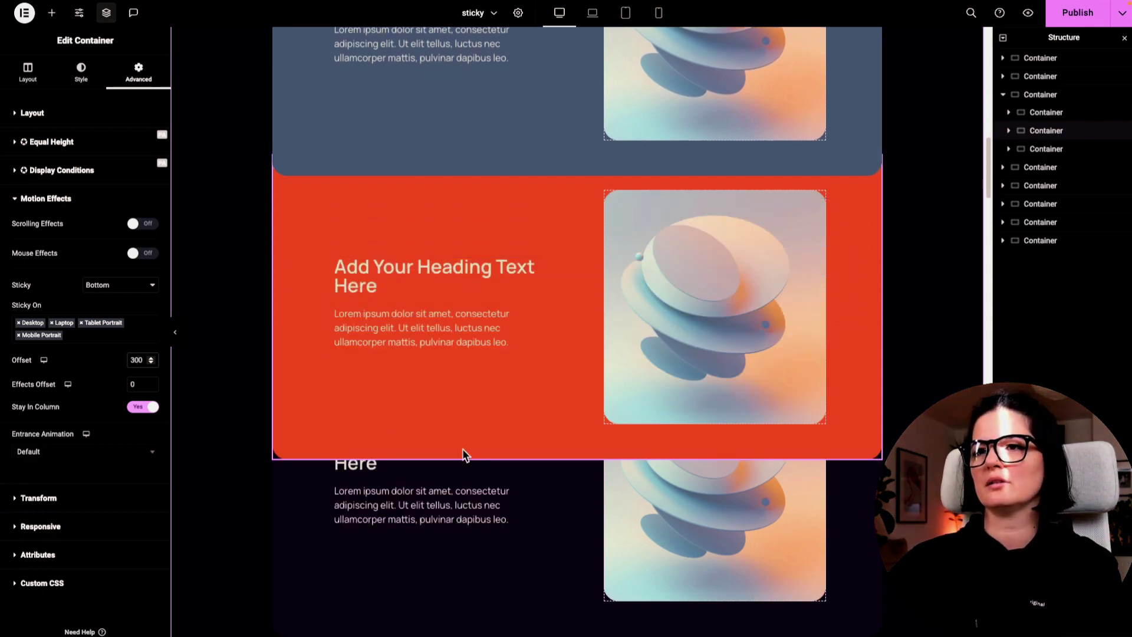
scroll(462, 448, up, 5)
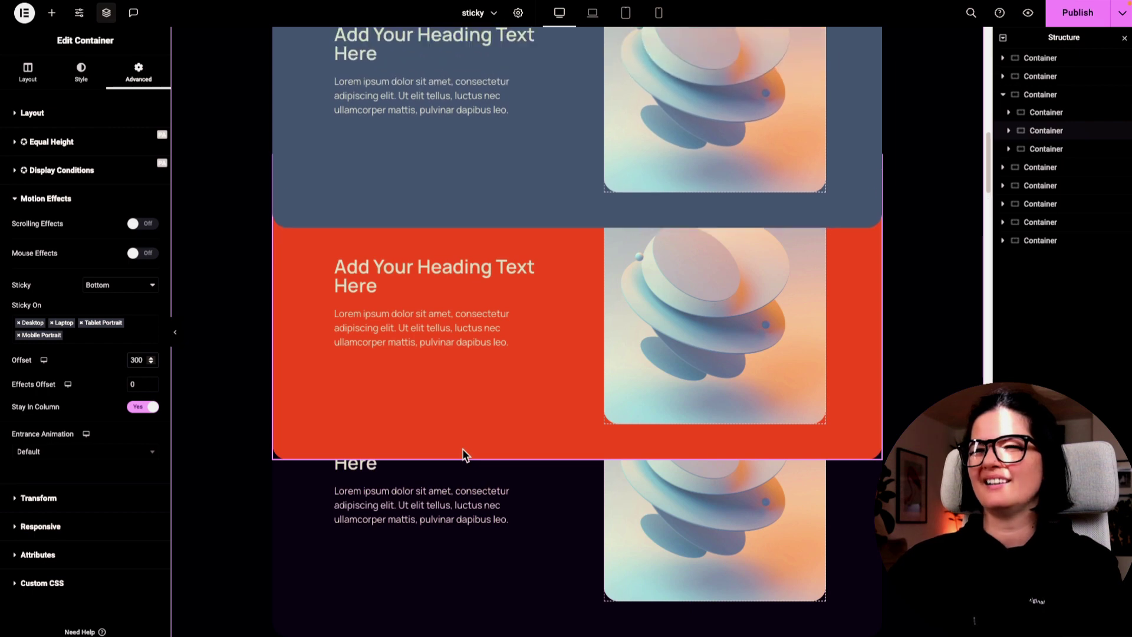
scroll(462, 448, down, 5)
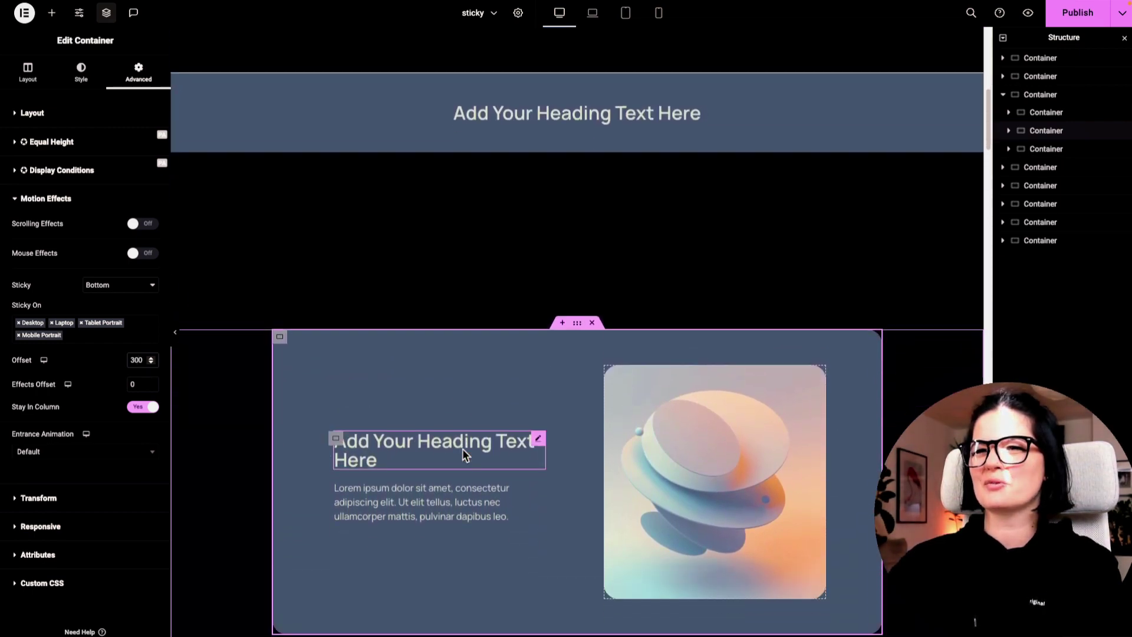
scroll(462, 447, down, 3)
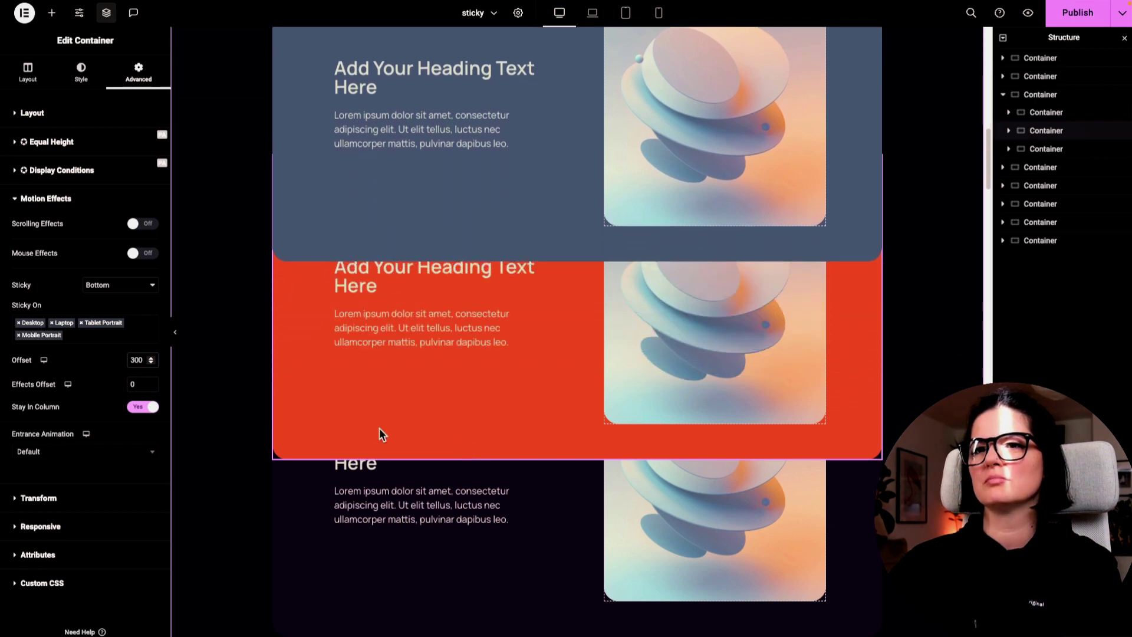
key(BackSpace)
key(BackSpace)
text(2)
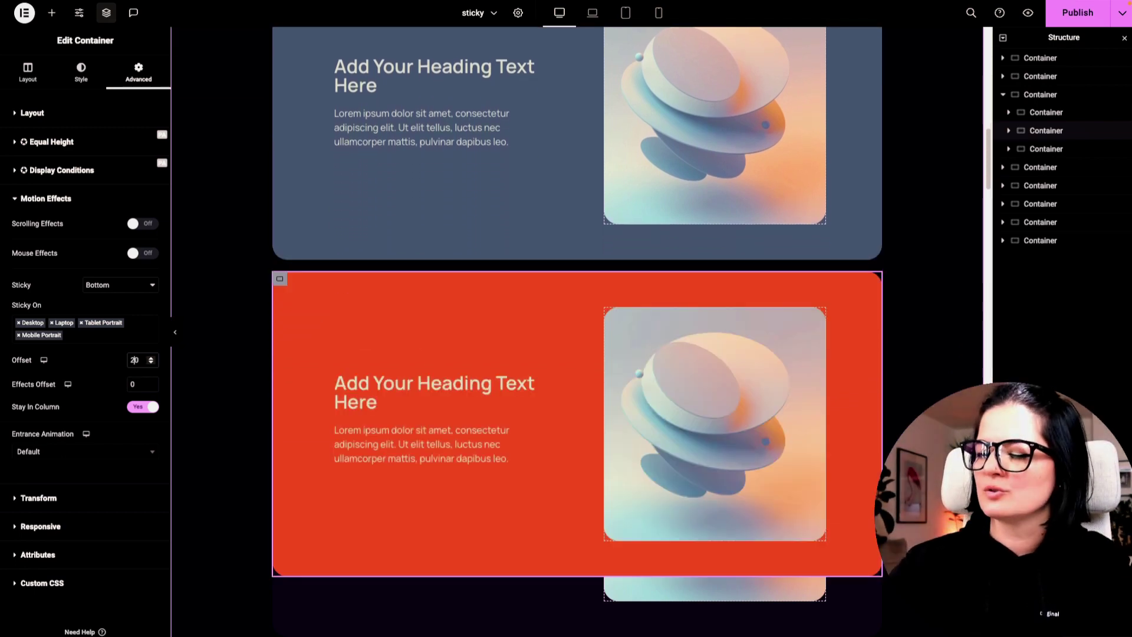
text(0)
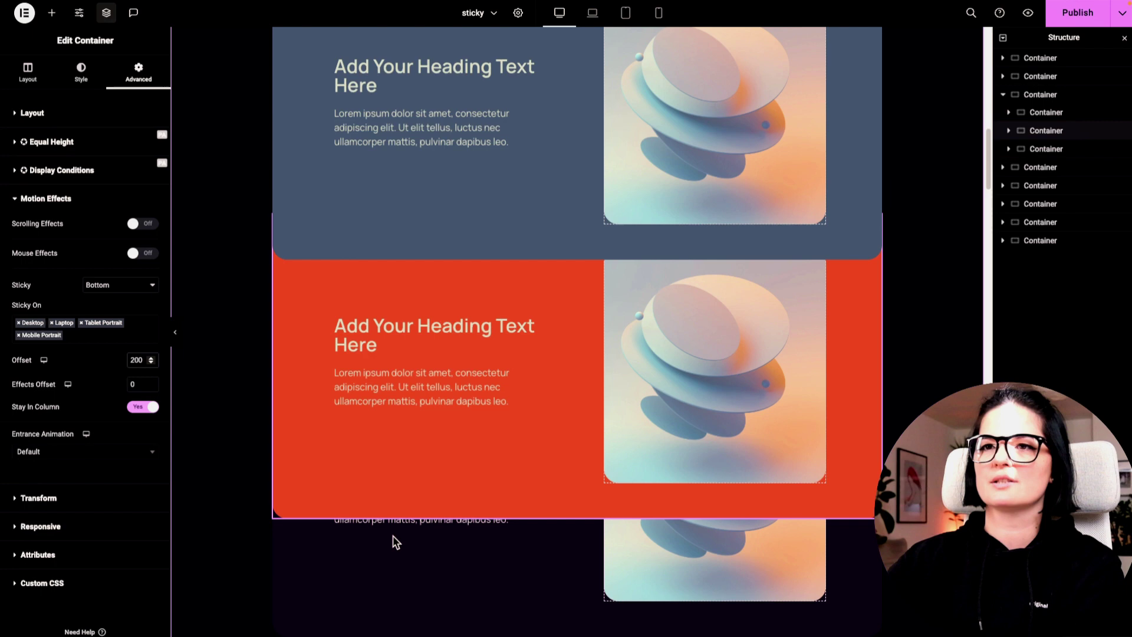
scroll(425, 527, down, 5)
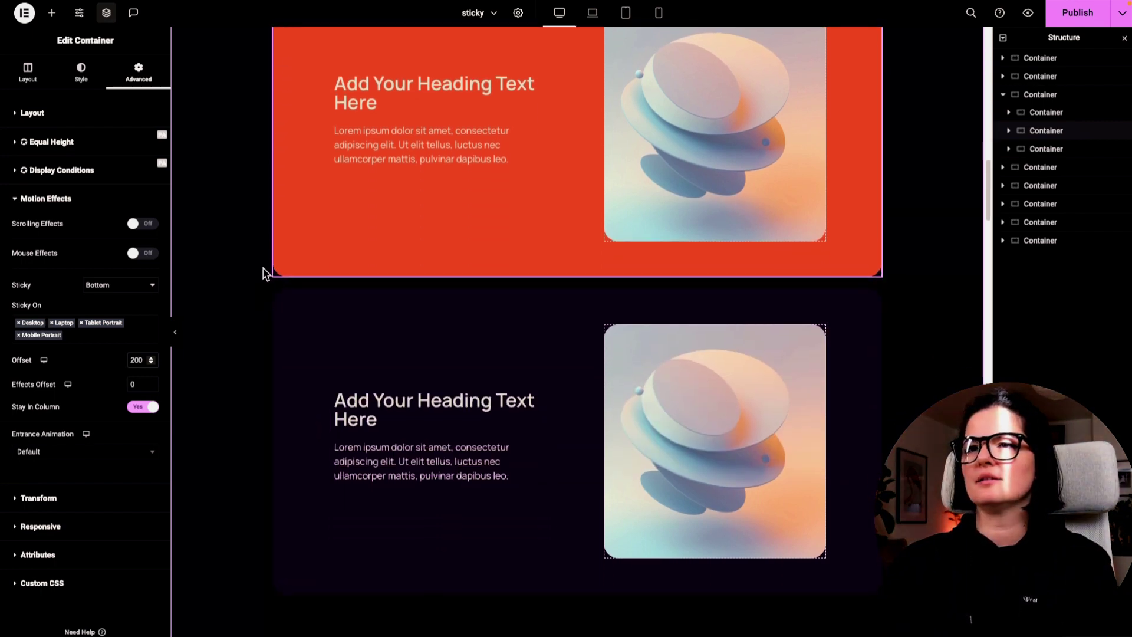
Step: Set the dark card's sticky offset to 200 and publish the page
click(280, 293)
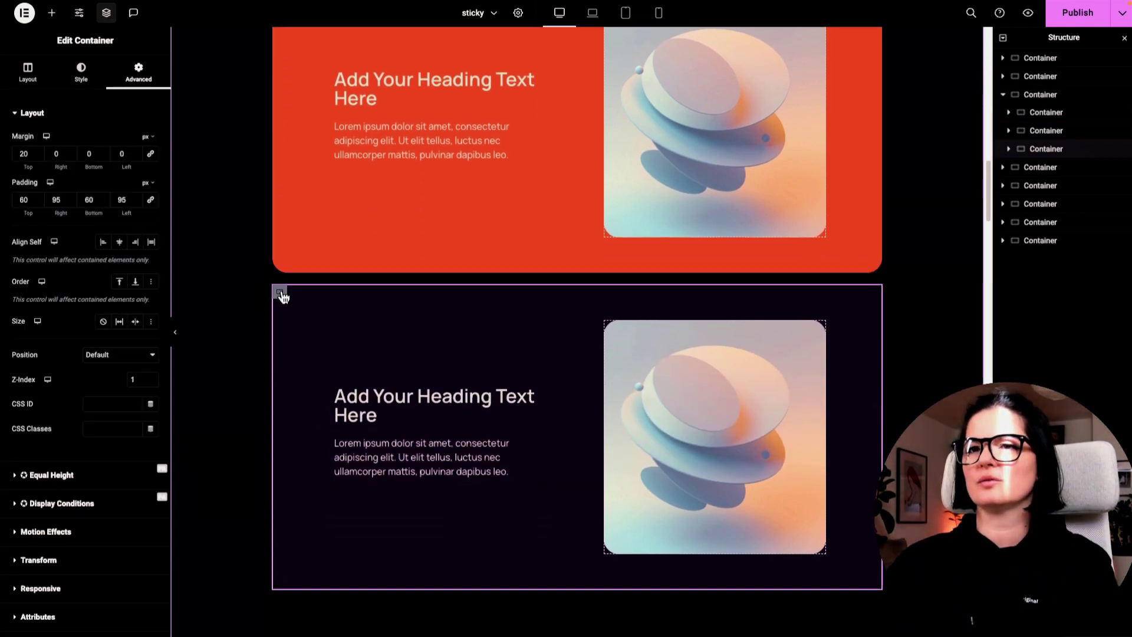
click(88, 530)
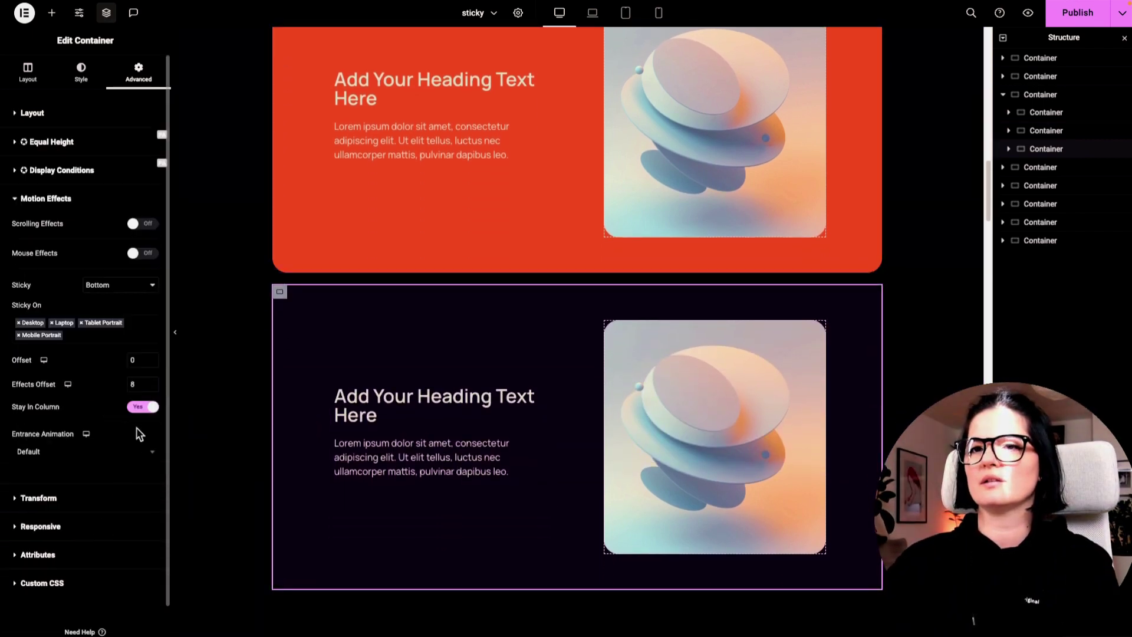
click(131, 359)
text(200)
scroll(358, 444, down, 3)
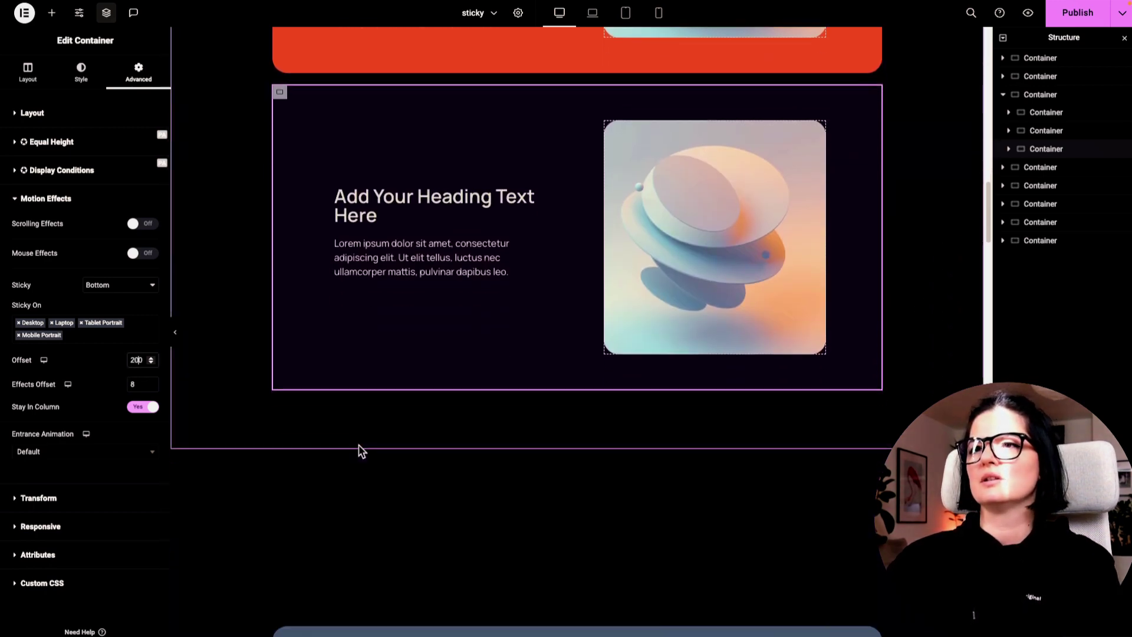
scroll(358, 444, up, 4)
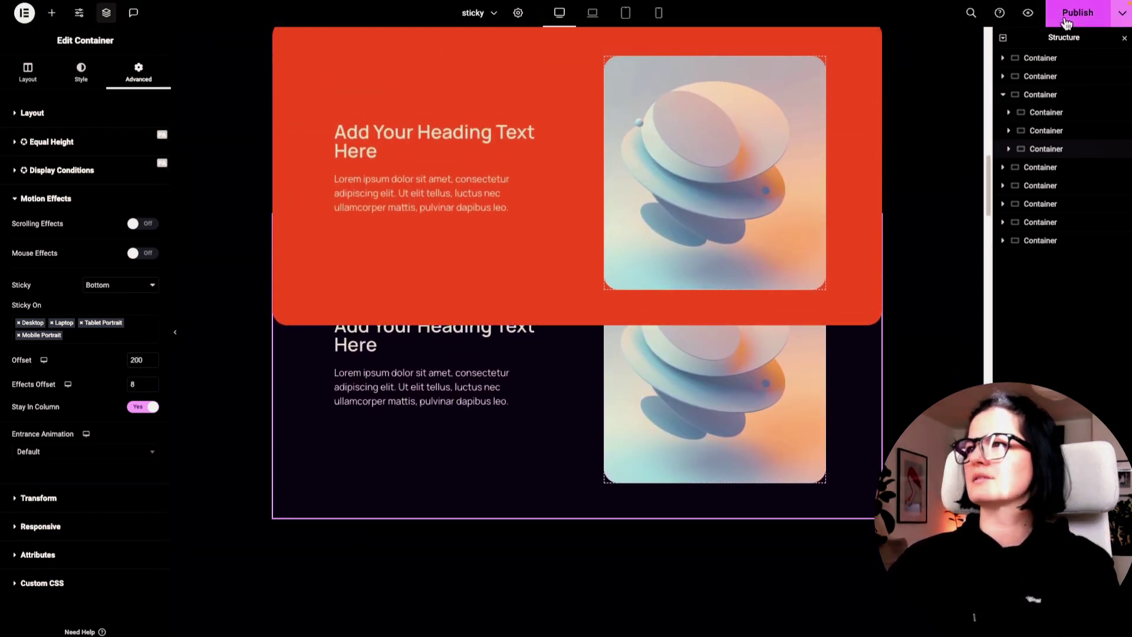
click(1067, 22)
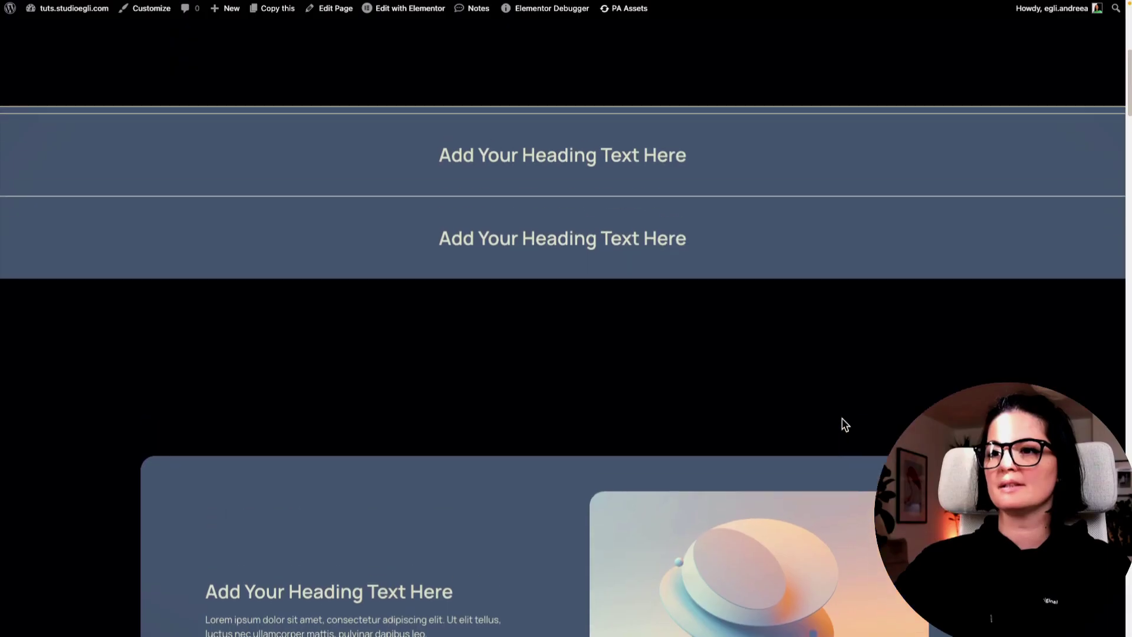
scroll(843, 419, down, 3)
scroll(990, 619, down, 3)
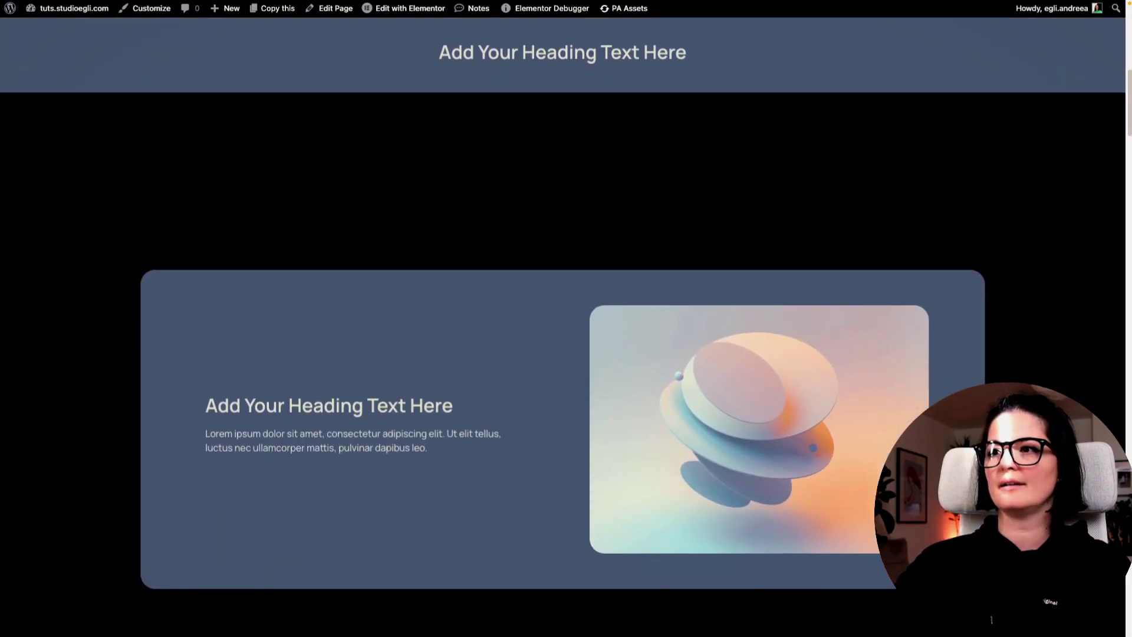
scroll(991, 619, down, 5)
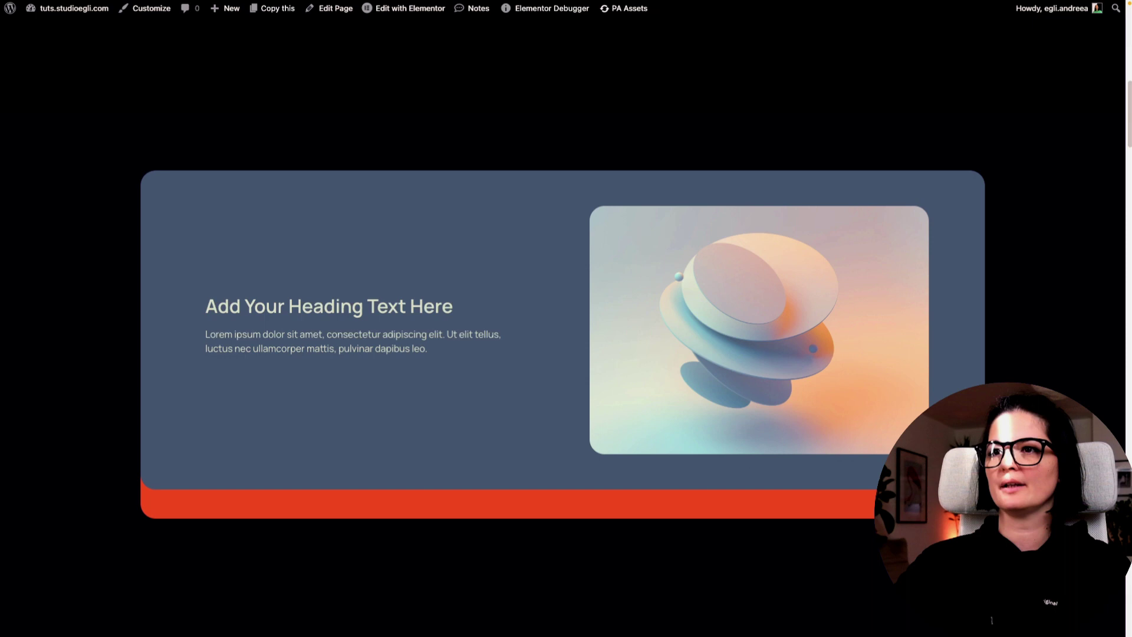
scroll(991, 620, down, 5)
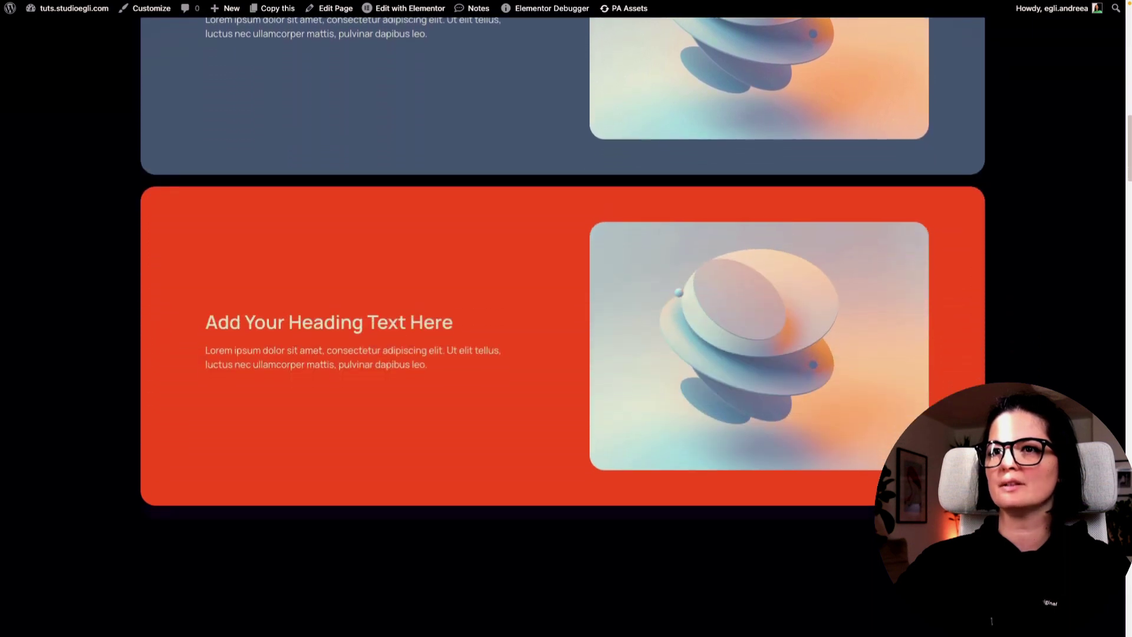
scroll(991, 619, down, 4)
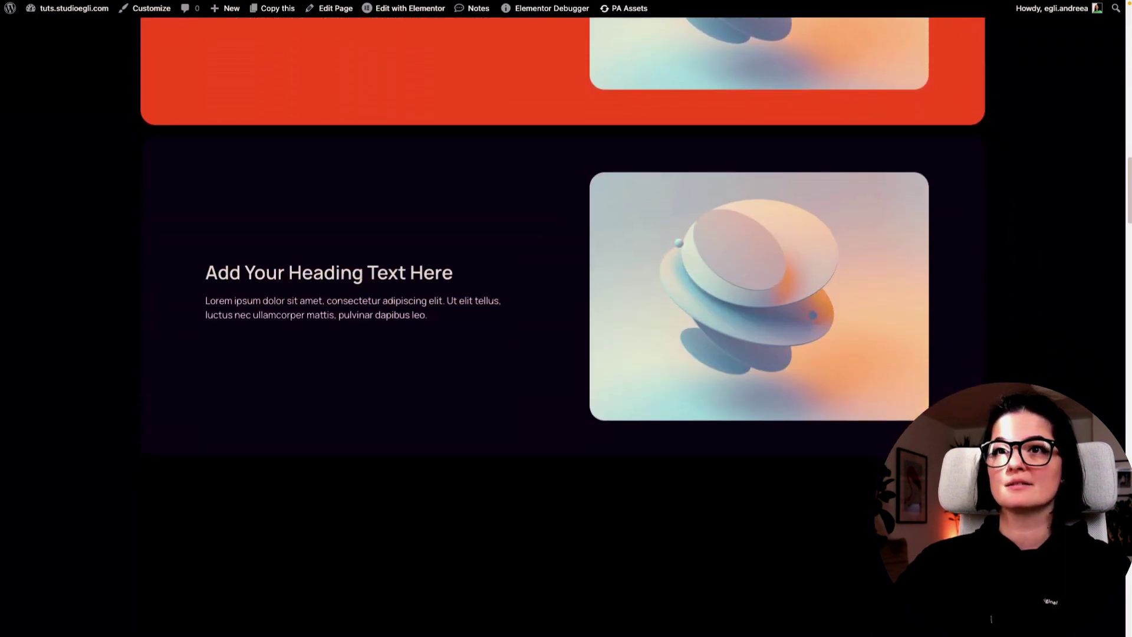
scroll(990, 618, up, 15)
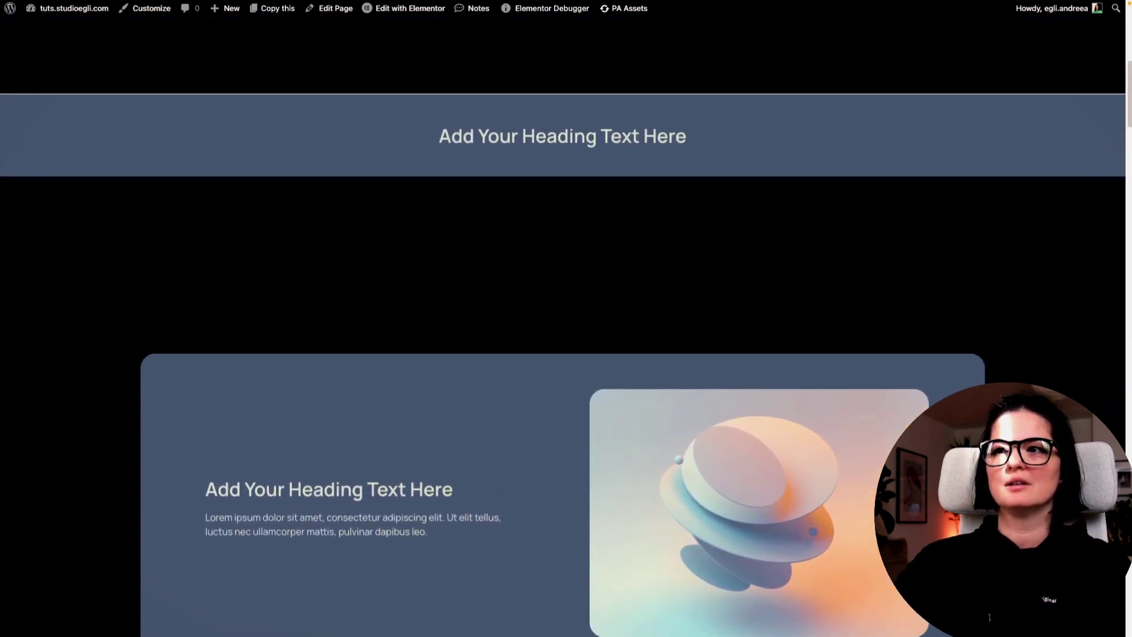
scroll(989, 617, down, 4)
scroll(989, 617, down, 5)
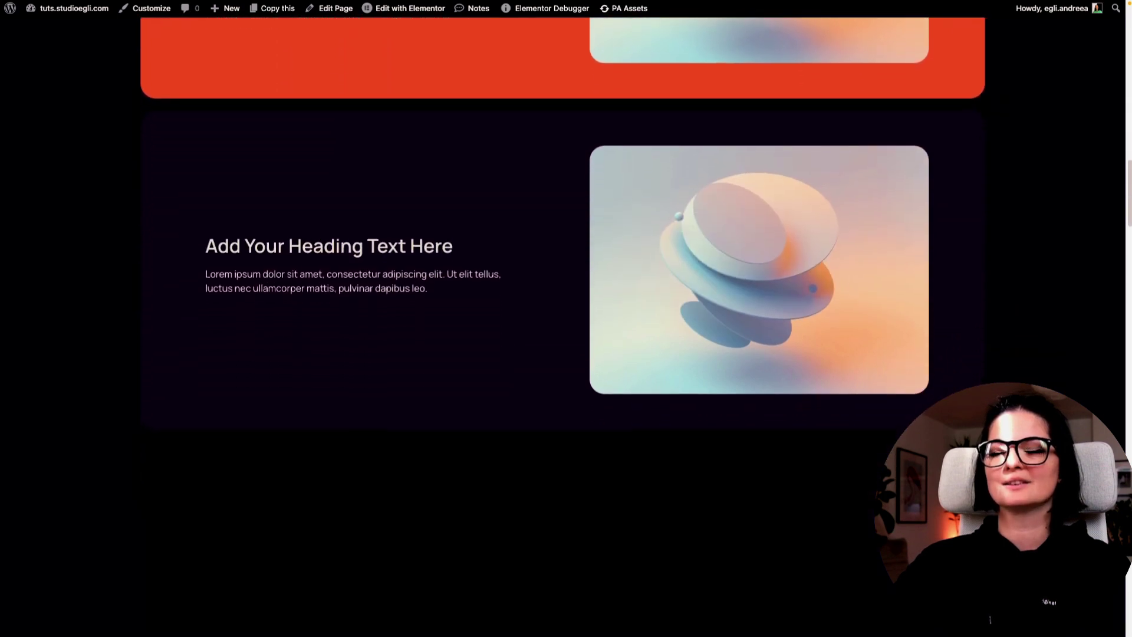
scroll(989, 619, up, 4)
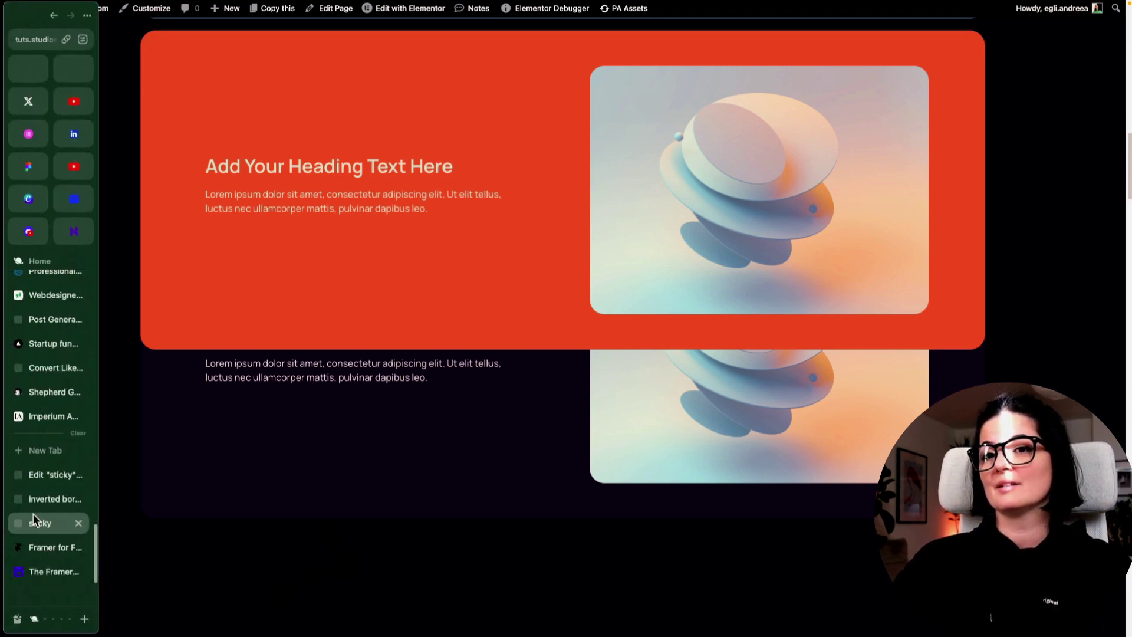
Step: Switch back to the Elementor editor for the 'sticky' page
click(38, 475)
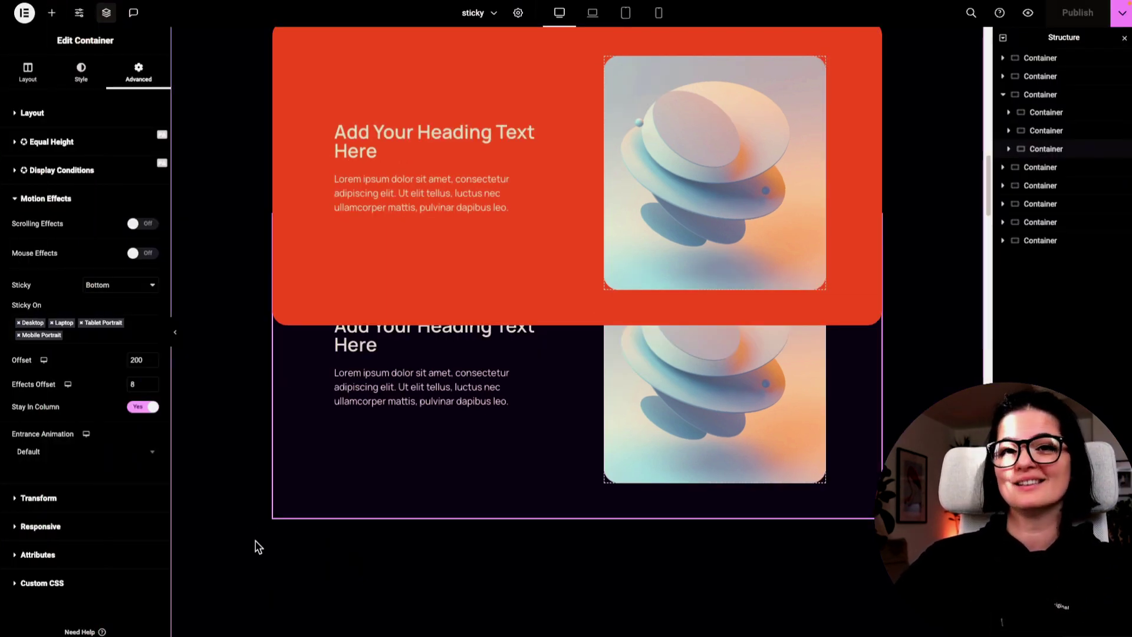